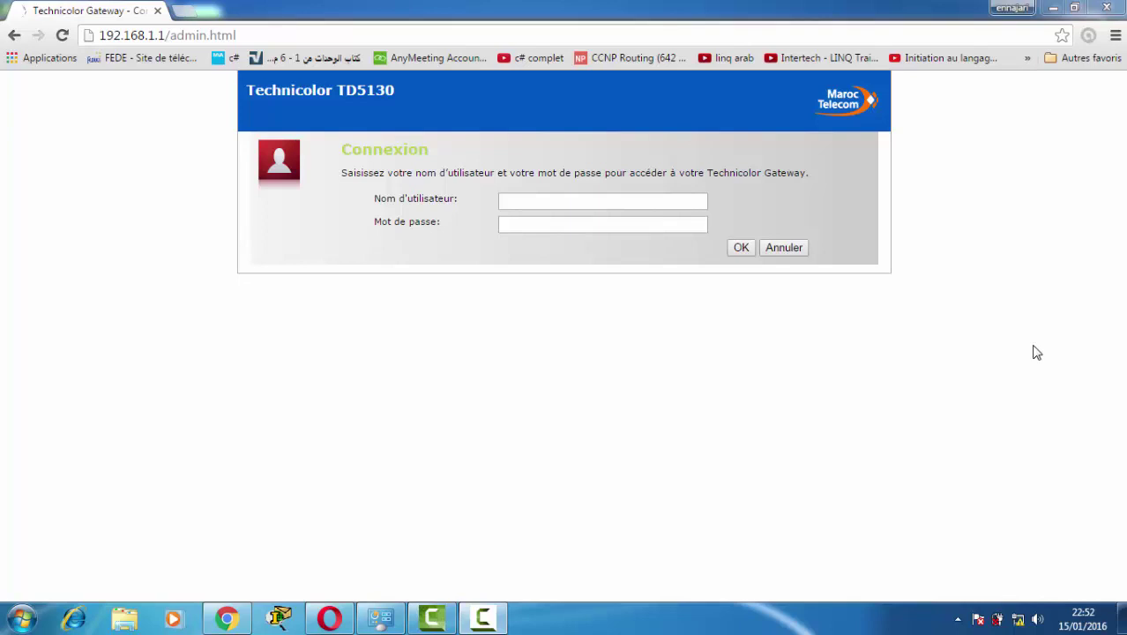
Sign in to the router admin page with the saved administrator username and its password.
click(179, 39)
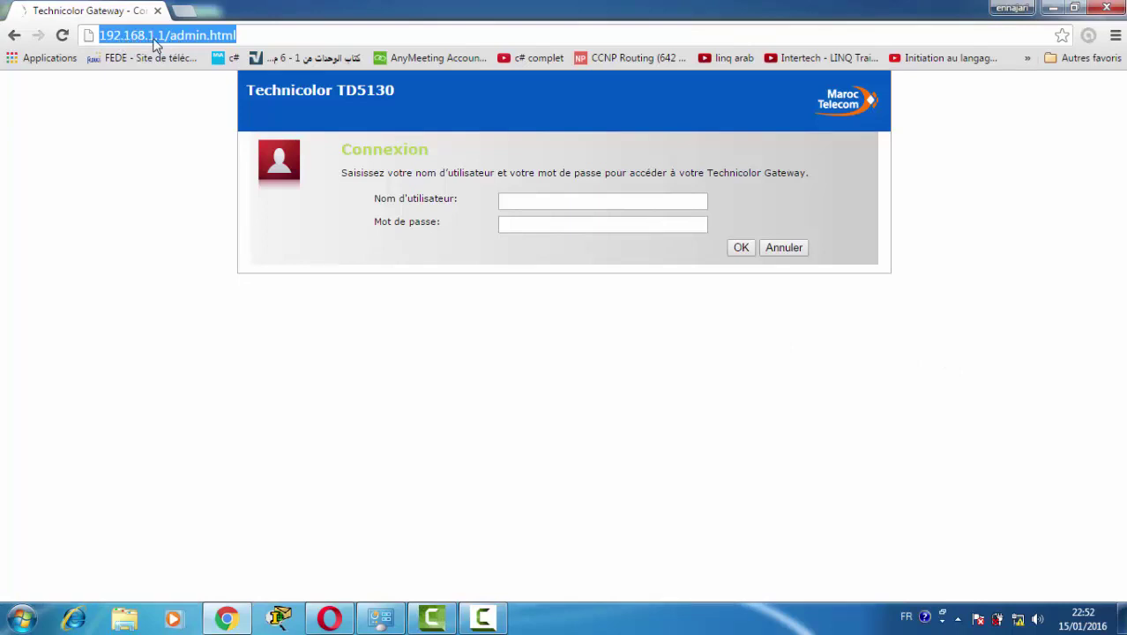
click(511, 201)
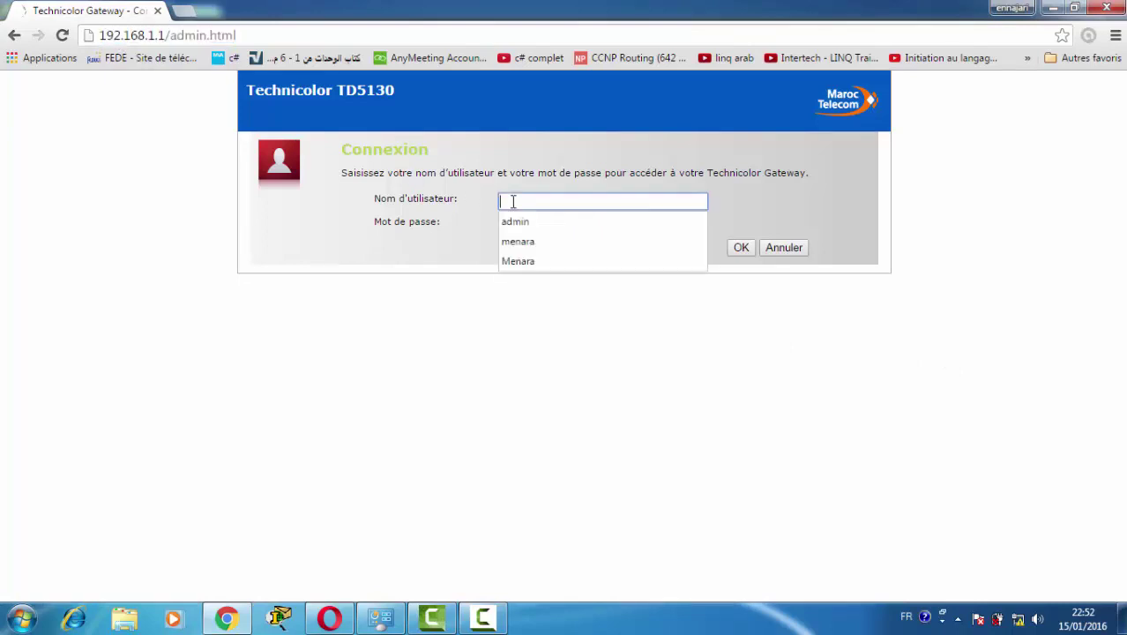
click(534, 260)
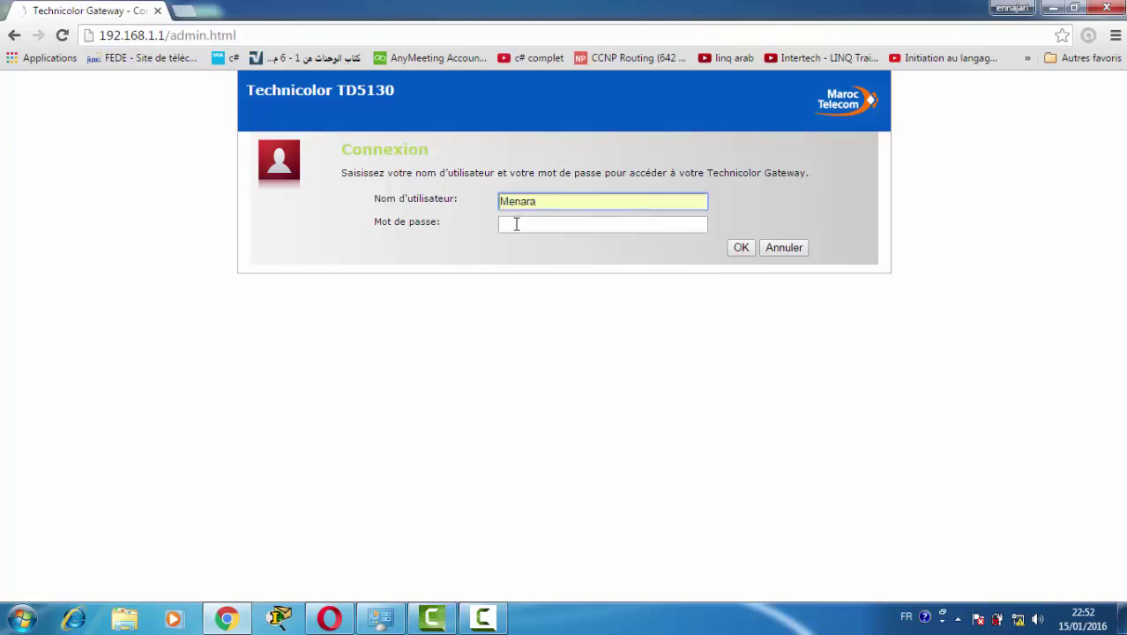
click(517, 225)
text(••••••)
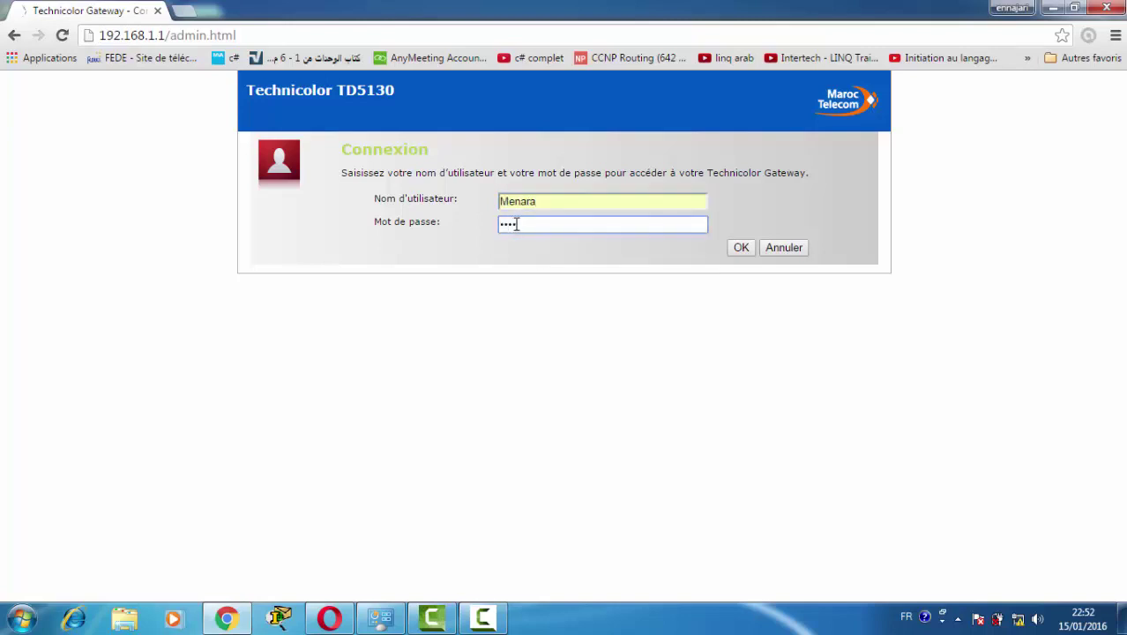
key(Return)
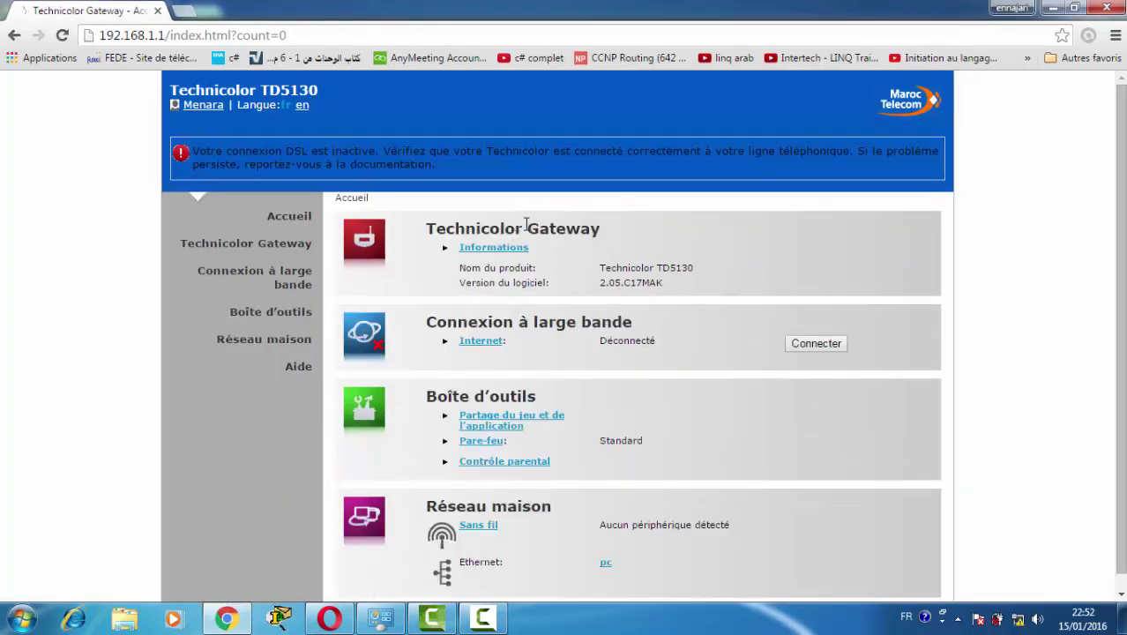
Show the Technicolor Gateway System Configuration page with PPPoE service, manual time and GMT time zone.
scroll(645, 243, down, 1)
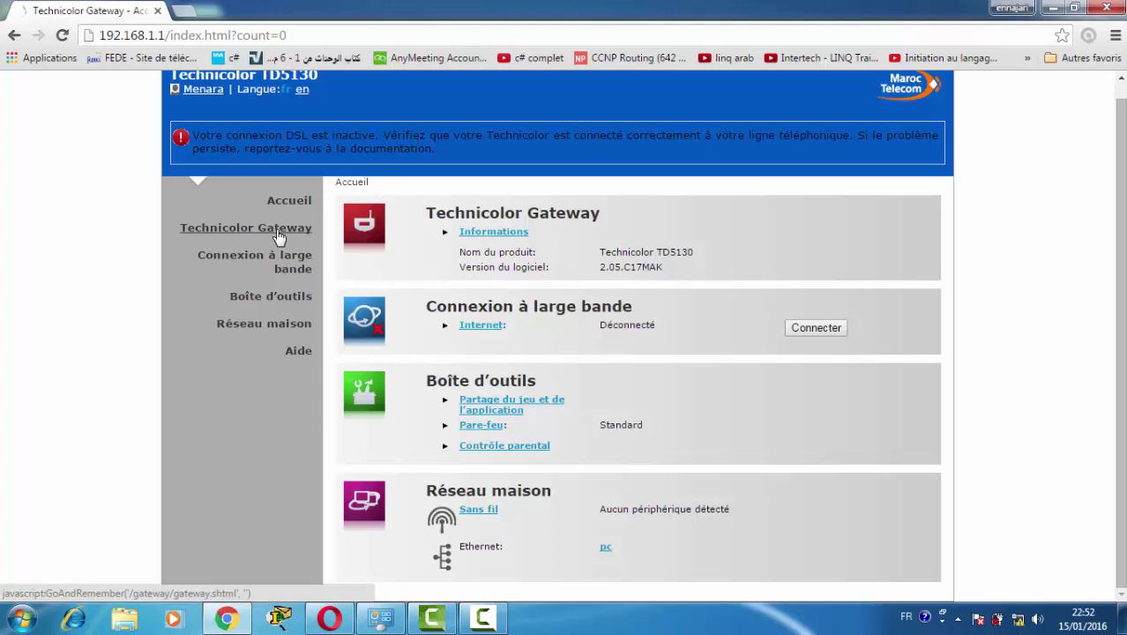
click(279, 229)
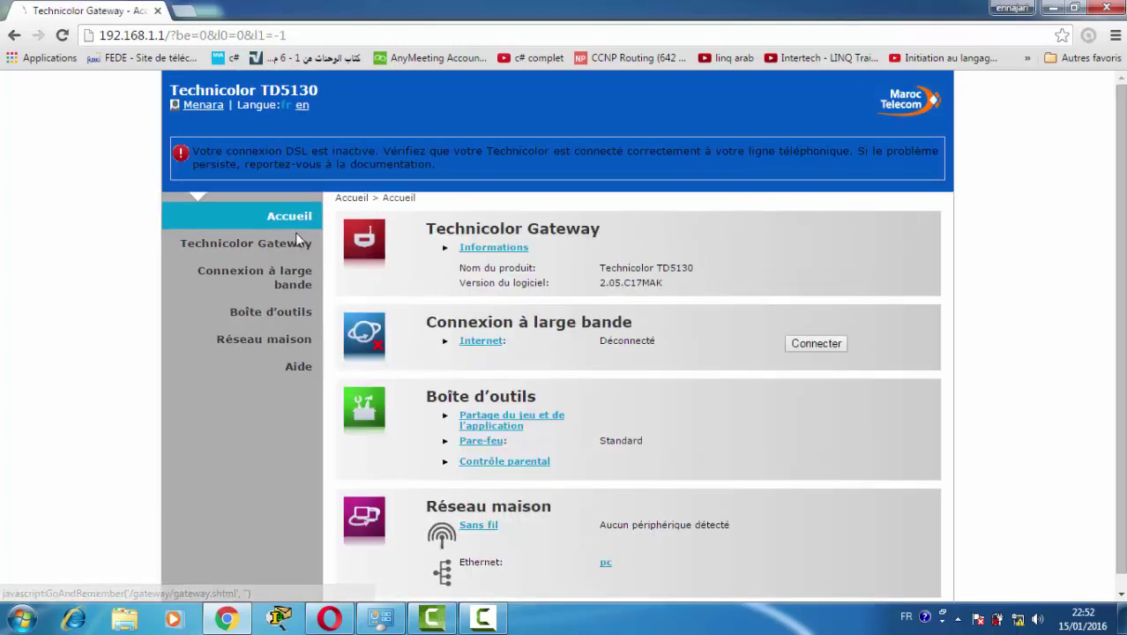
click(287, 251)
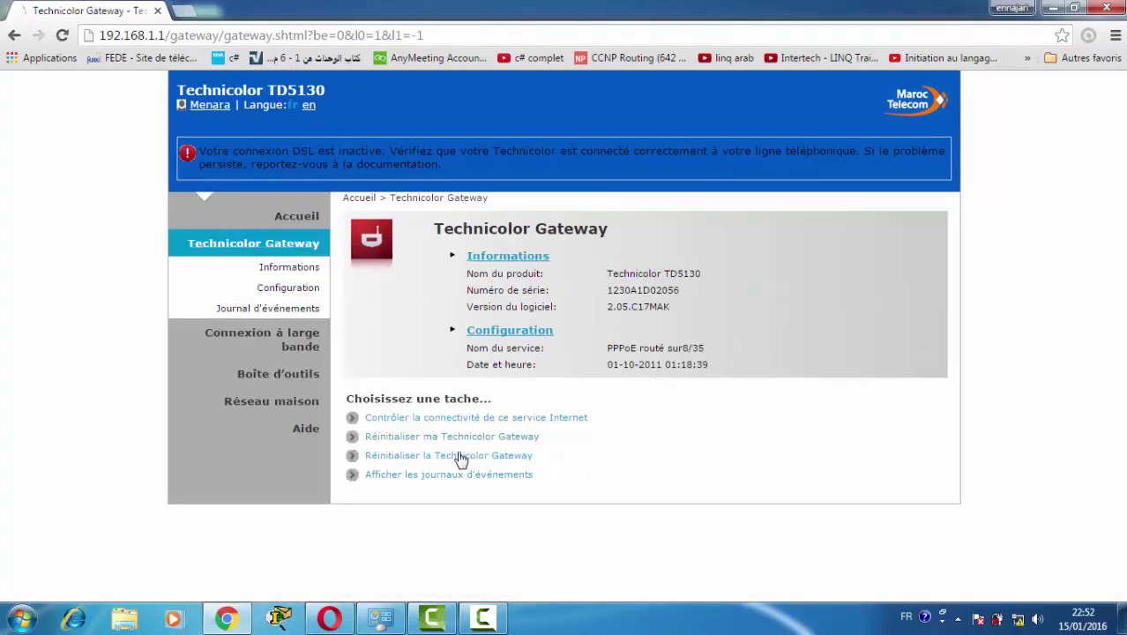
click(297, 292)
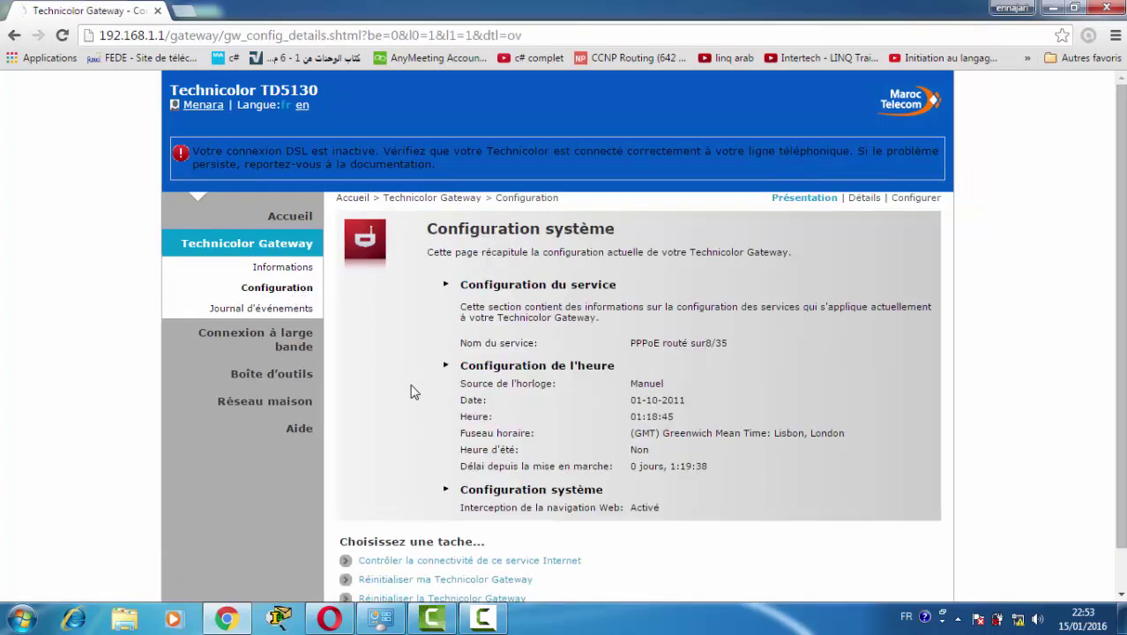
scroll(437, 362, down, 1)
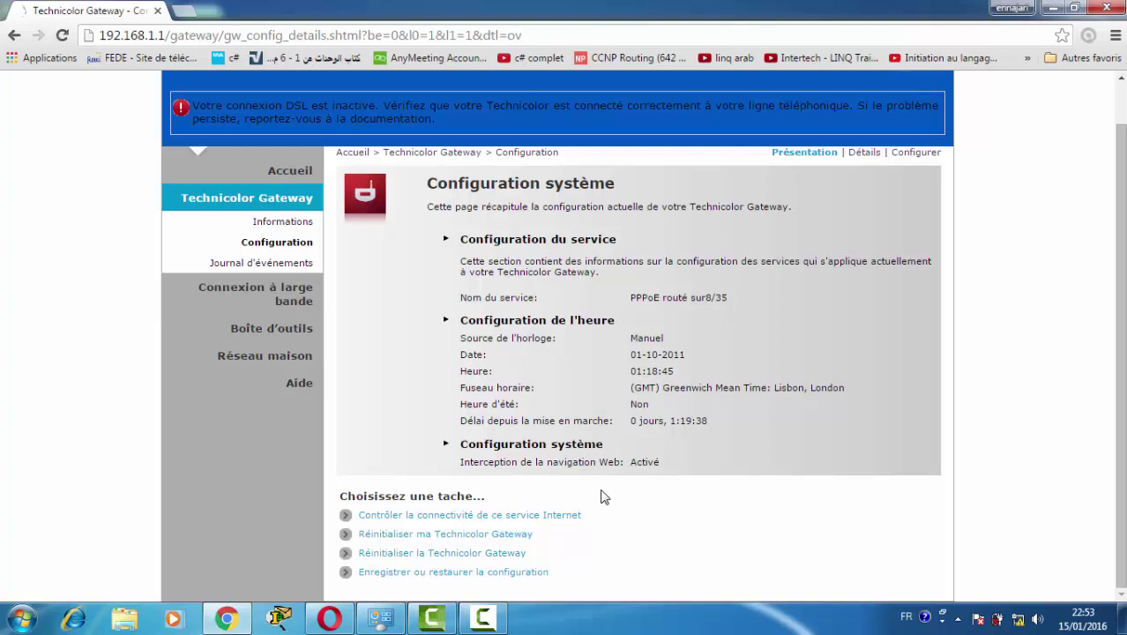
Launch the setup wizard and choose the routed PPP (PPP routé) service.
click(548, 515)
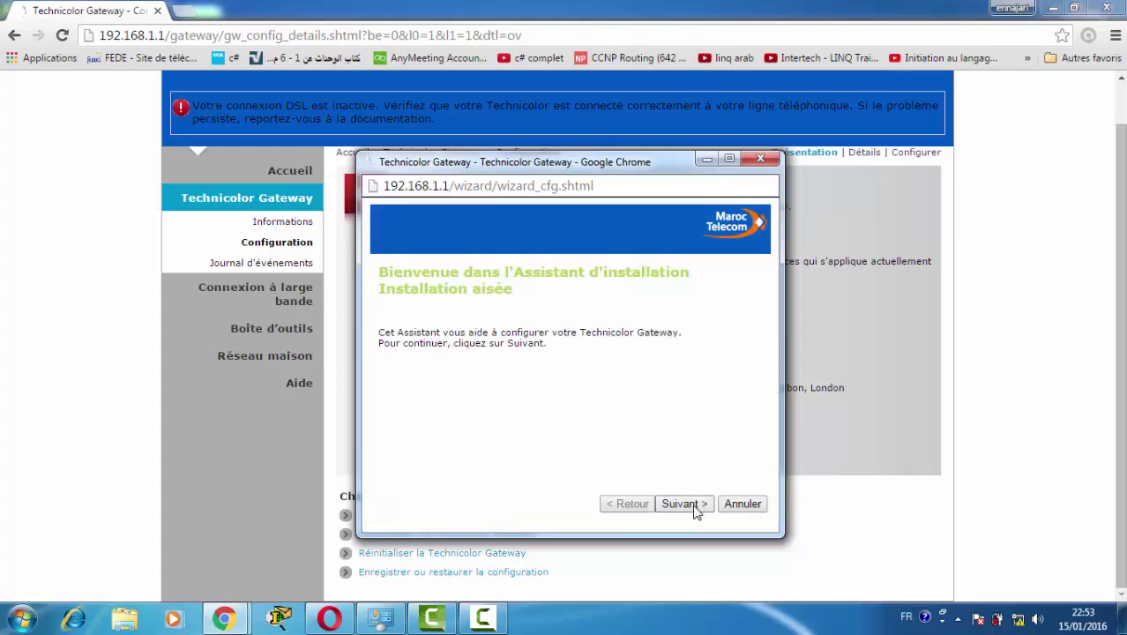
click(684, 504)
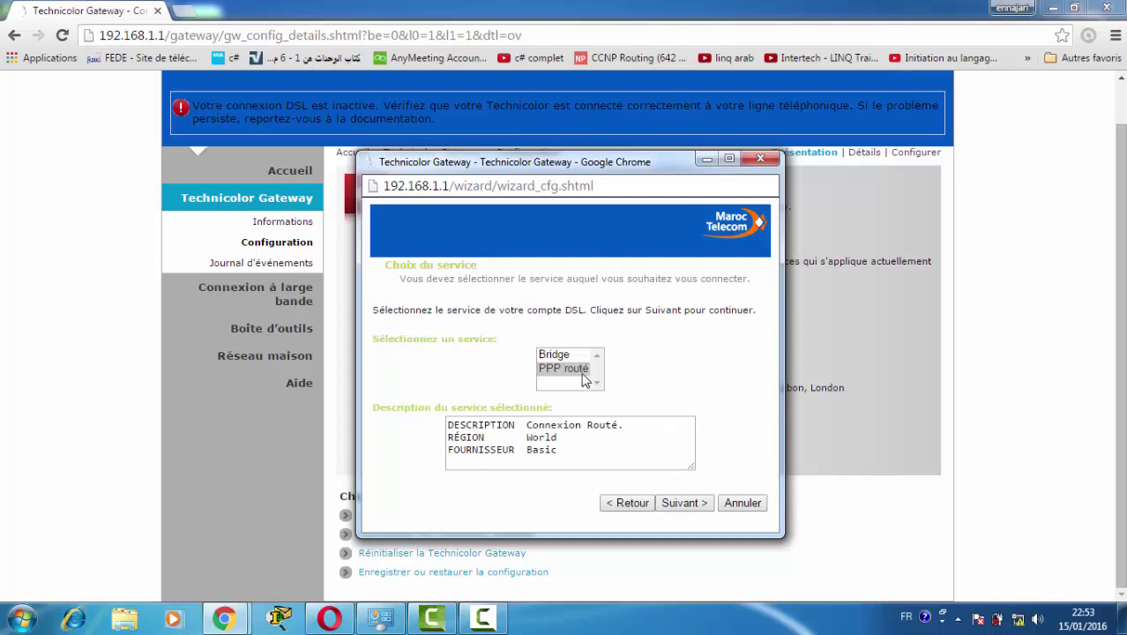
click(583, 371)
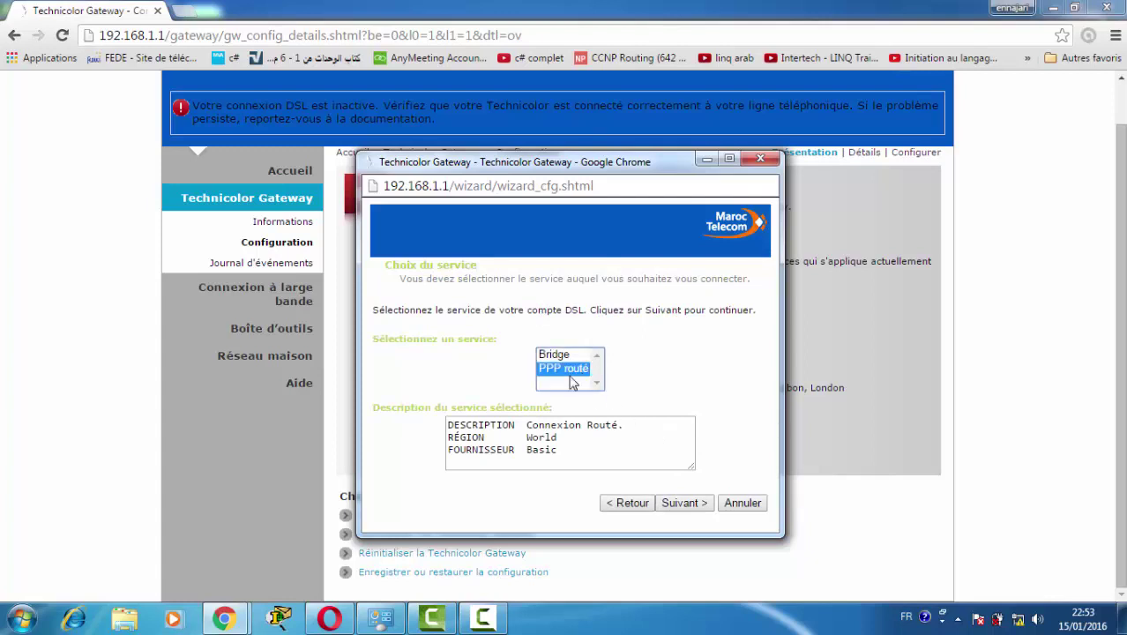
click(684, 503)
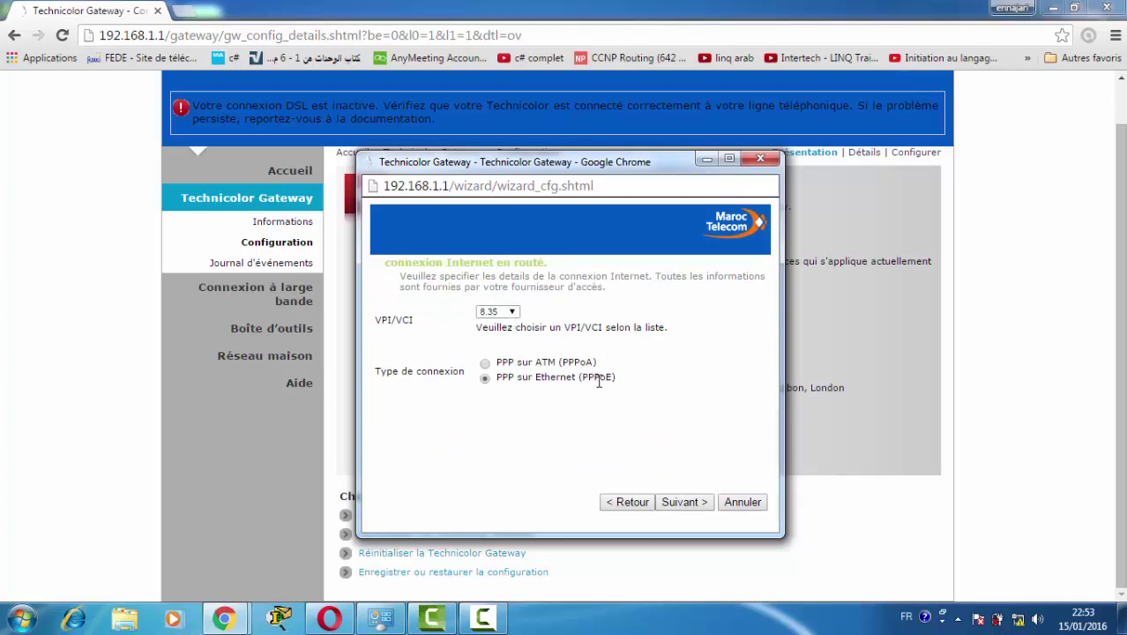
click(681, 501)
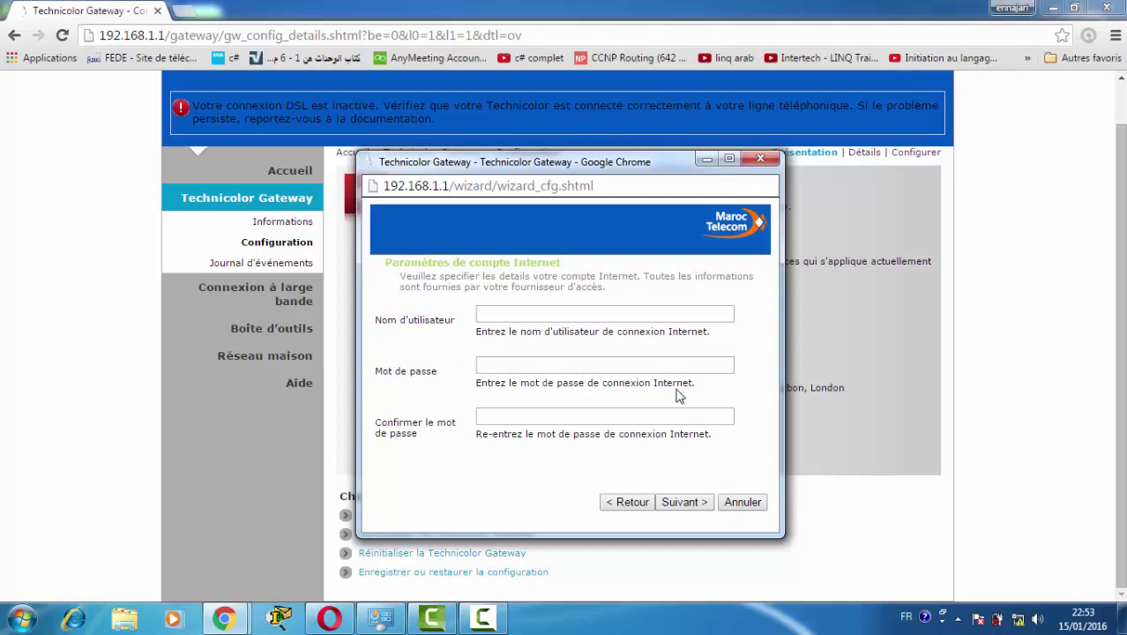
Fill in the internet account username, password and password confirmation.
click(607, 317)
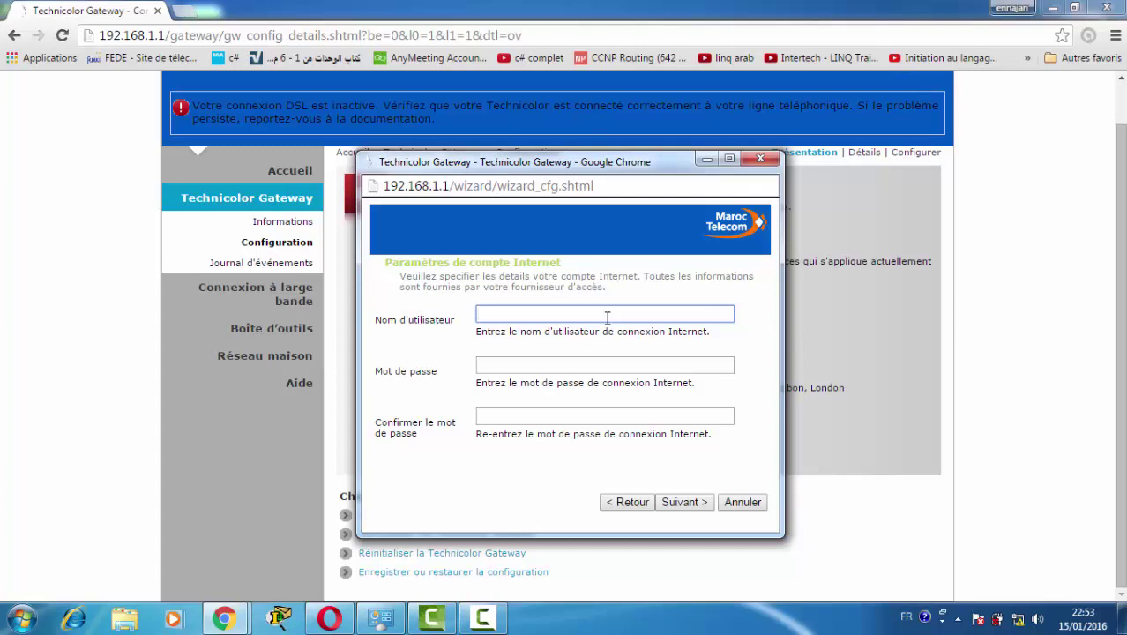
key(Tab)
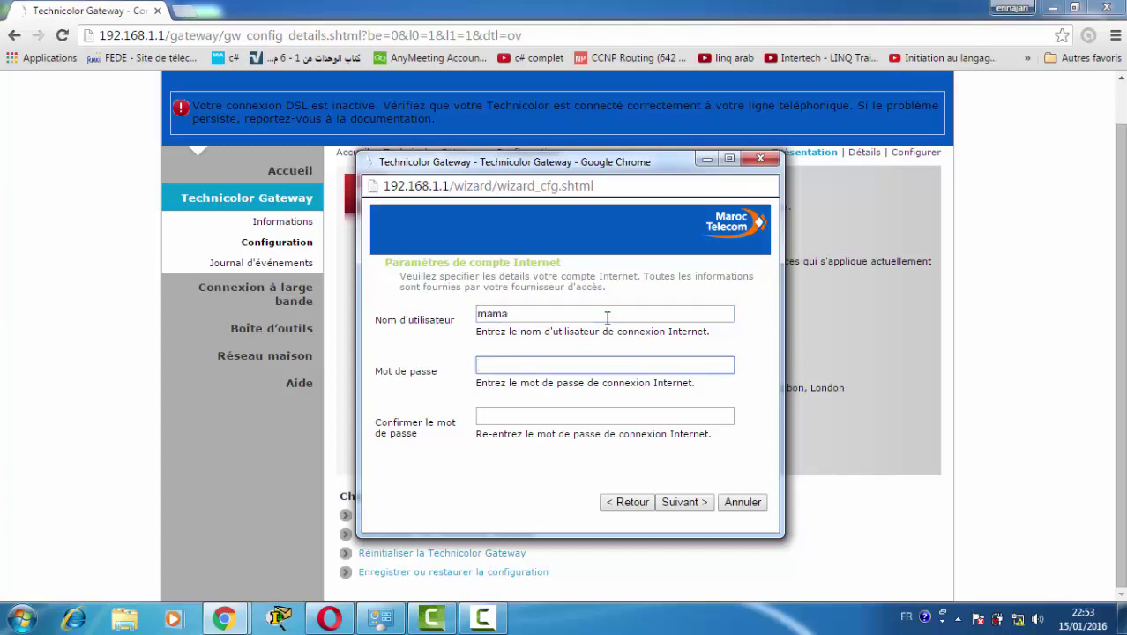
key(Tab)
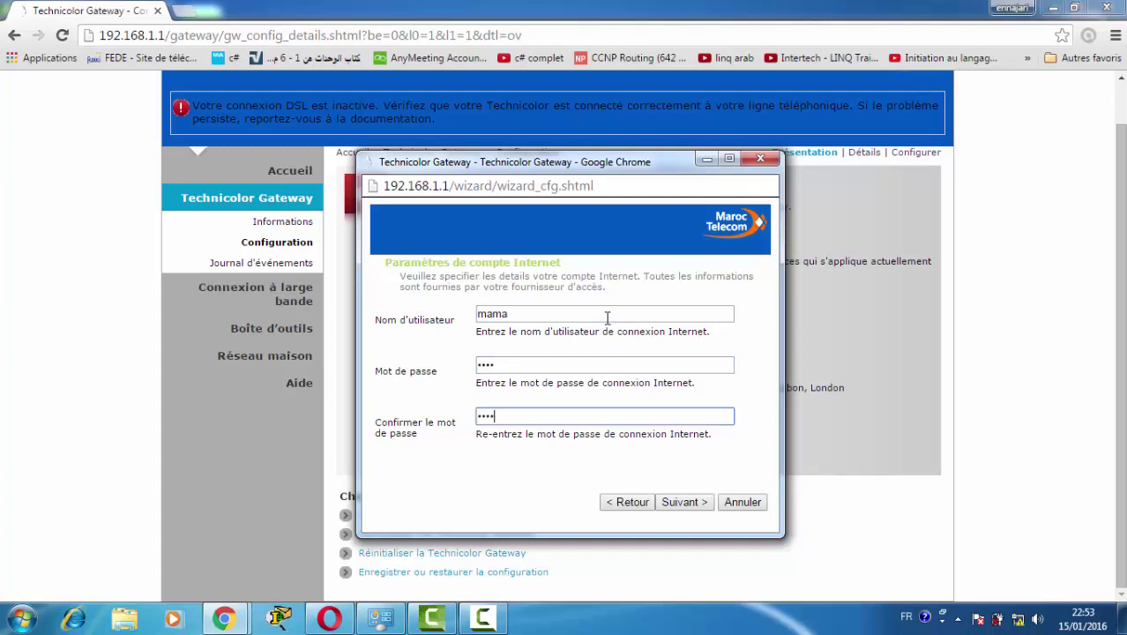
Replace the wireless network name with the SSID 'mon wifi'.
click(677, 502)
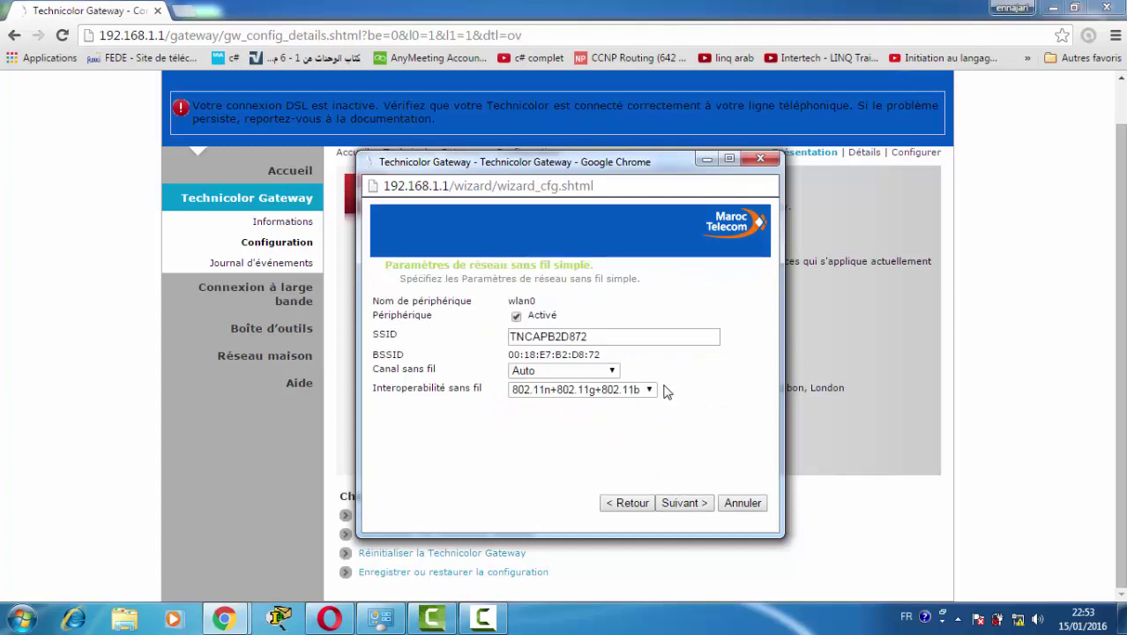
drag(592, 337, 484, 336)
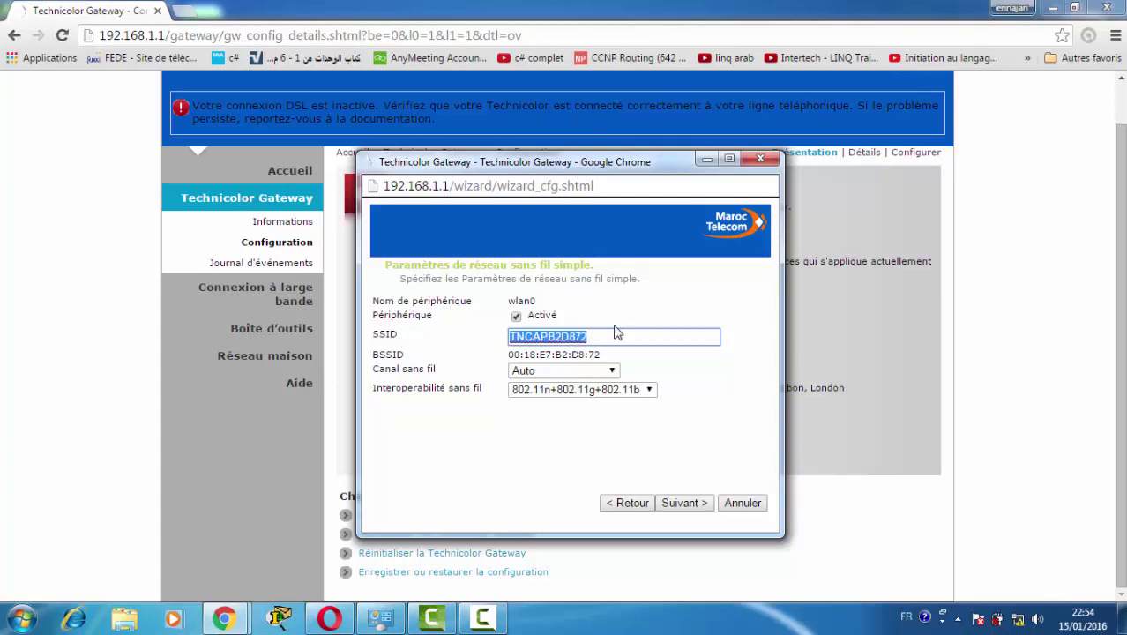
text(mon )
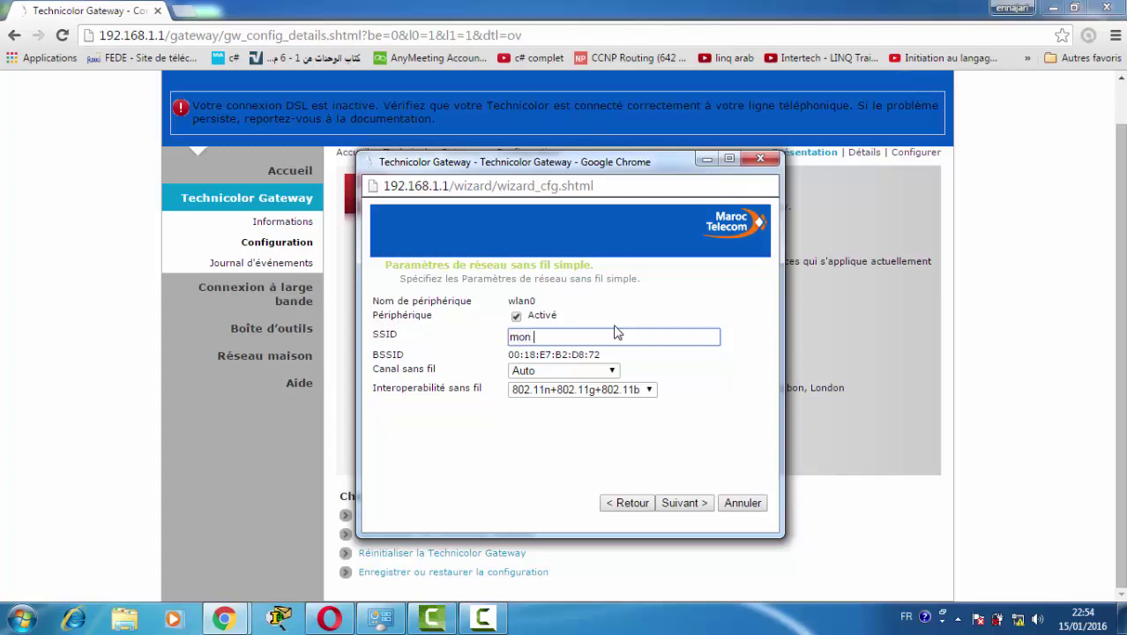
text(wifi)
Keep WPA/WPA2+TKIP/AES as the wireless security mode.
click(683, 503)
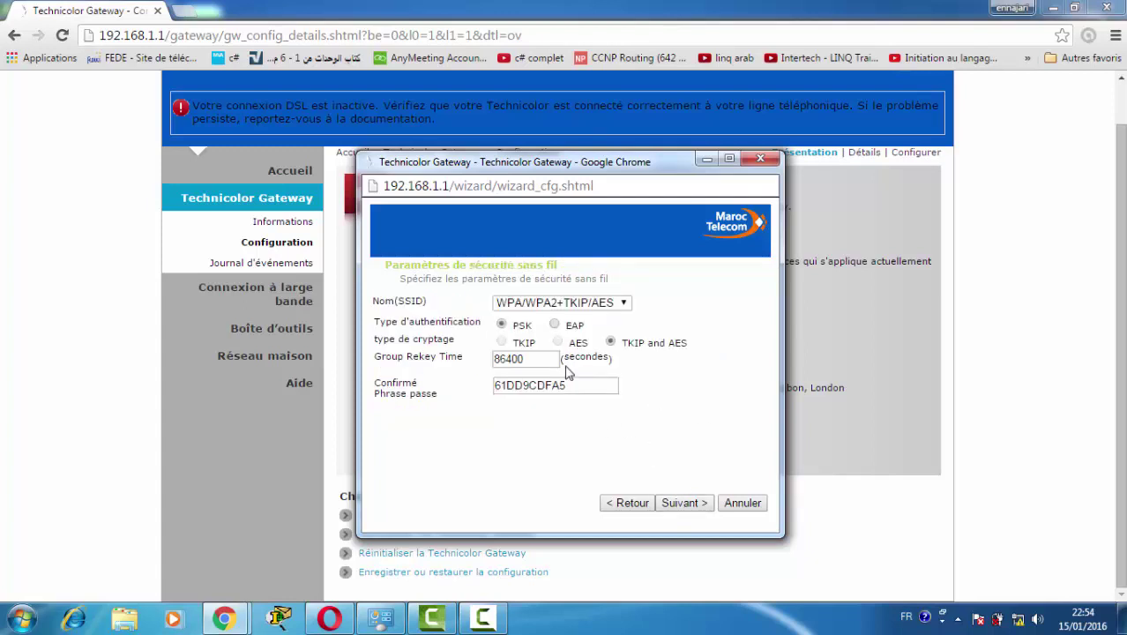
click(605, 304)
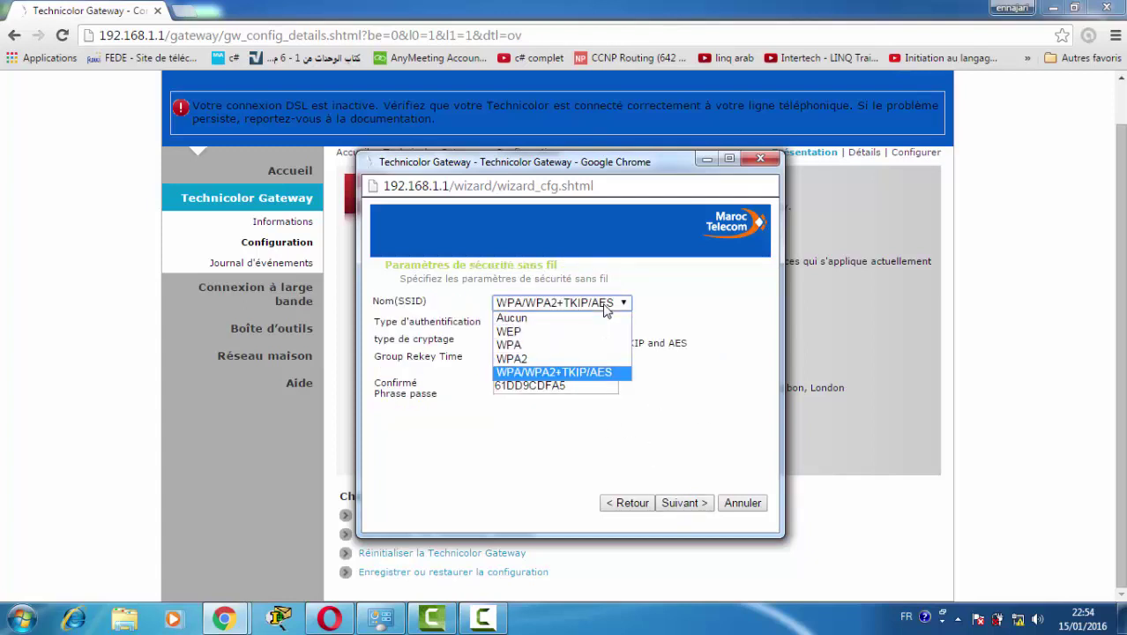
click(582, 372)
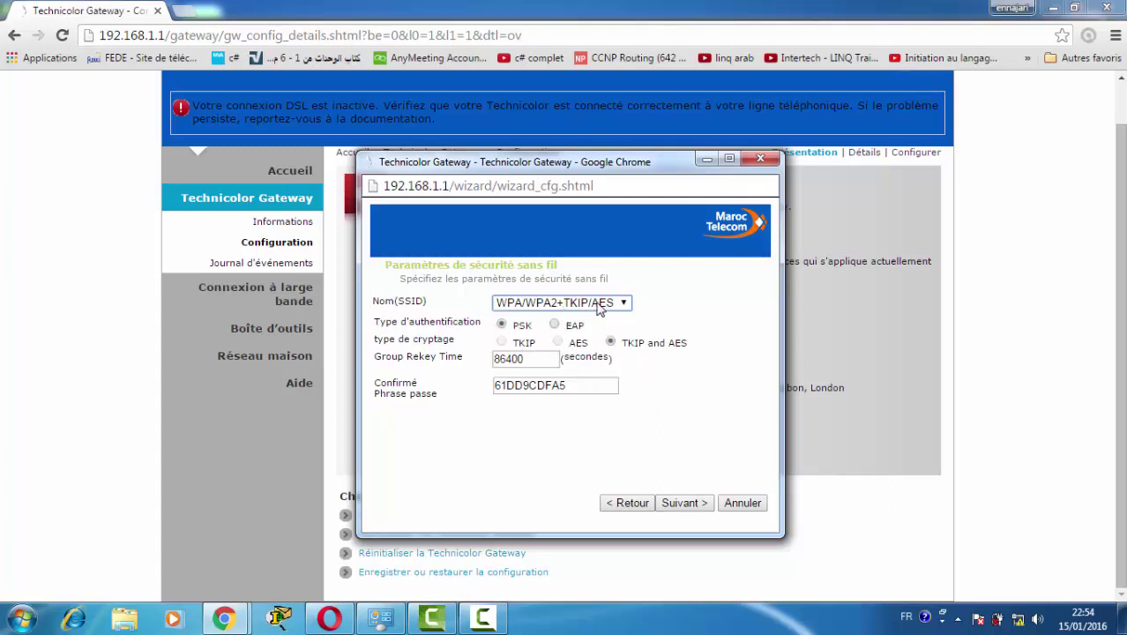
Replace the default Wi-Fi passphrase with a new passphrase.
click(580, 384)
drag(573, 384, 488, 384)
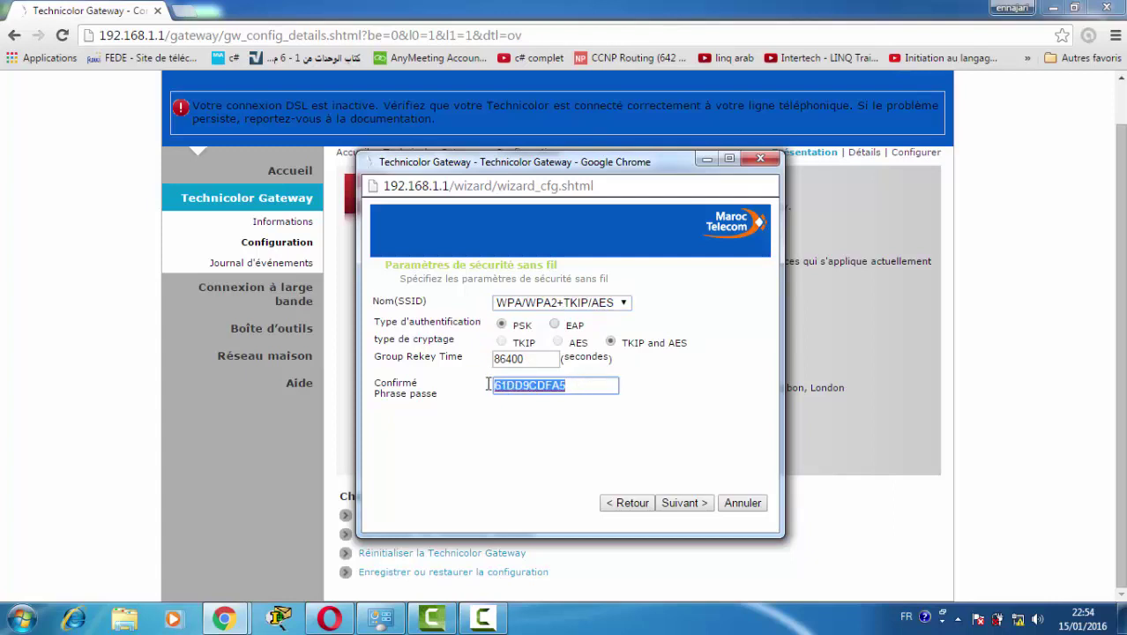
key(BackSpace)
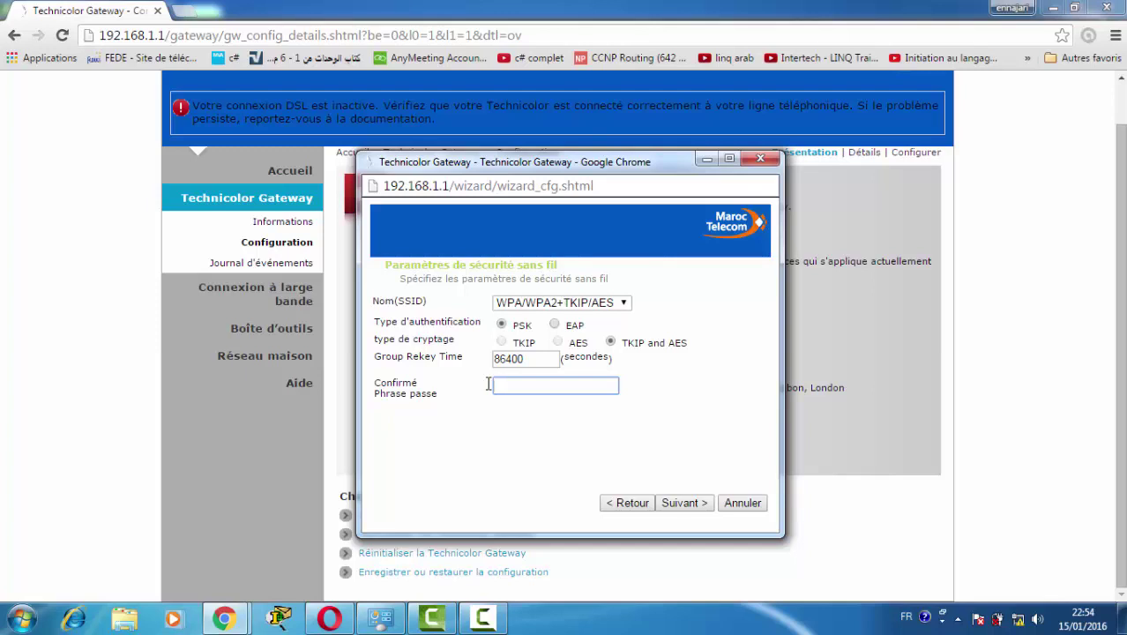
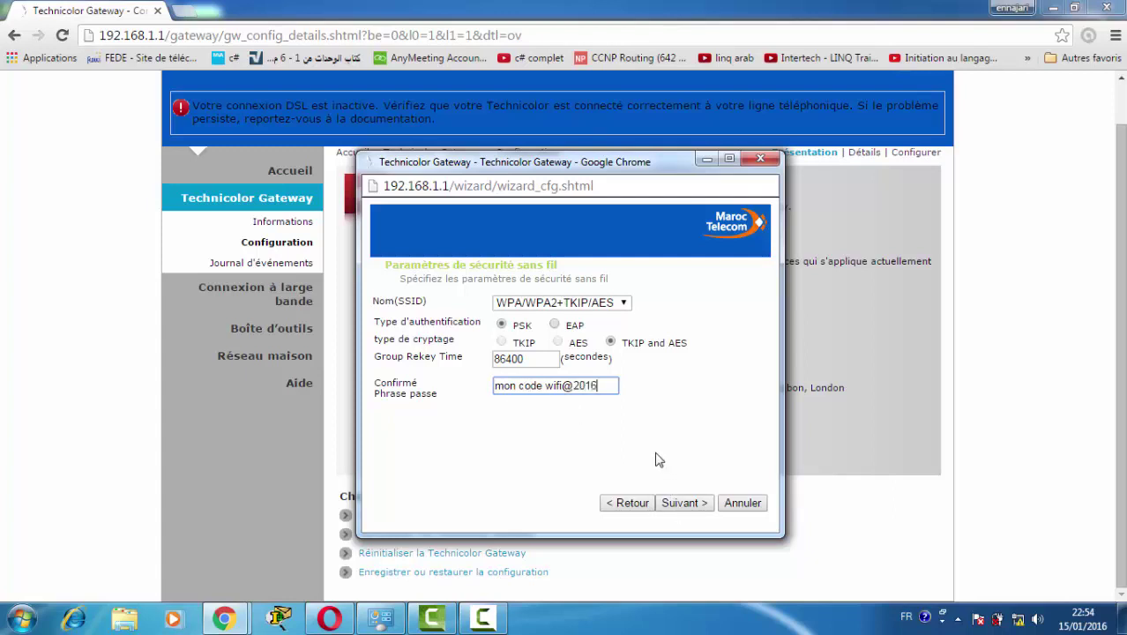
Set the router access-control login name to 'admin'.
click(671, 504)
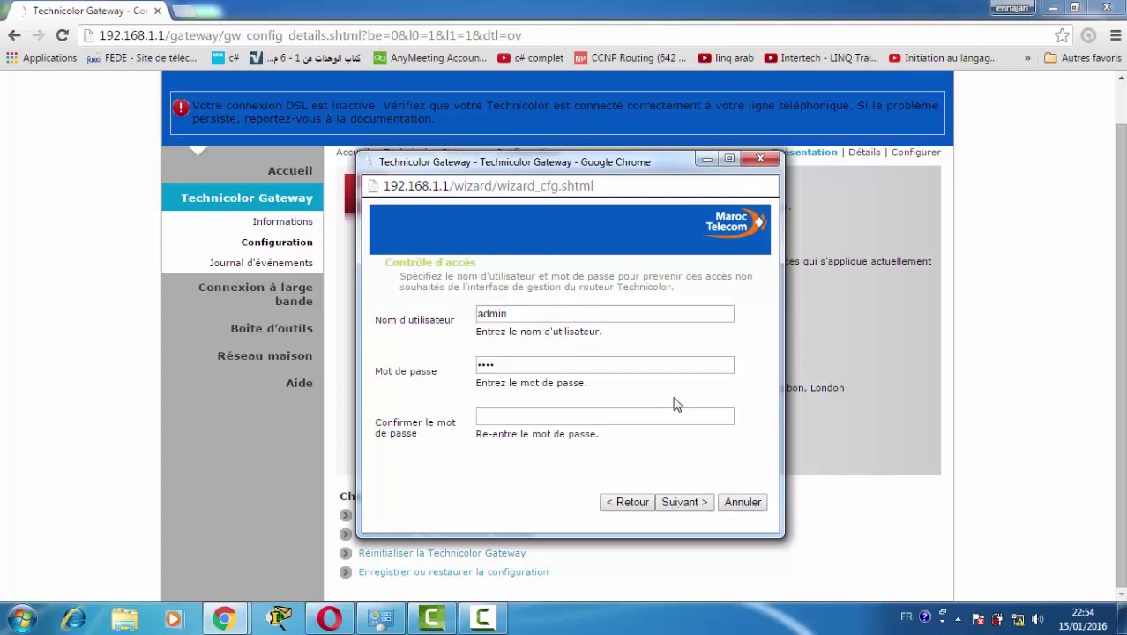
click(524, 315)
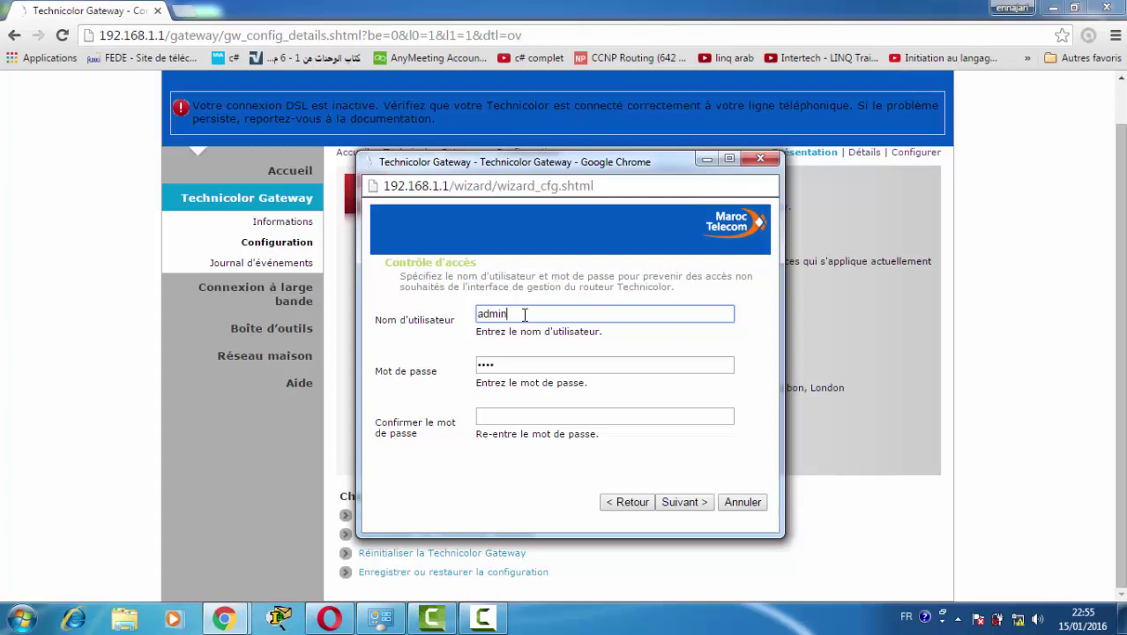
double_click(525, 315)
text(papa)
key(BackSpace)
key(BackSpace)
key(BackSpace)
key(BackSpace)
text(admin)
Enter and confirm the new router administrator password, then proceed to the summary.
key(Tab)
key(BackSpace)
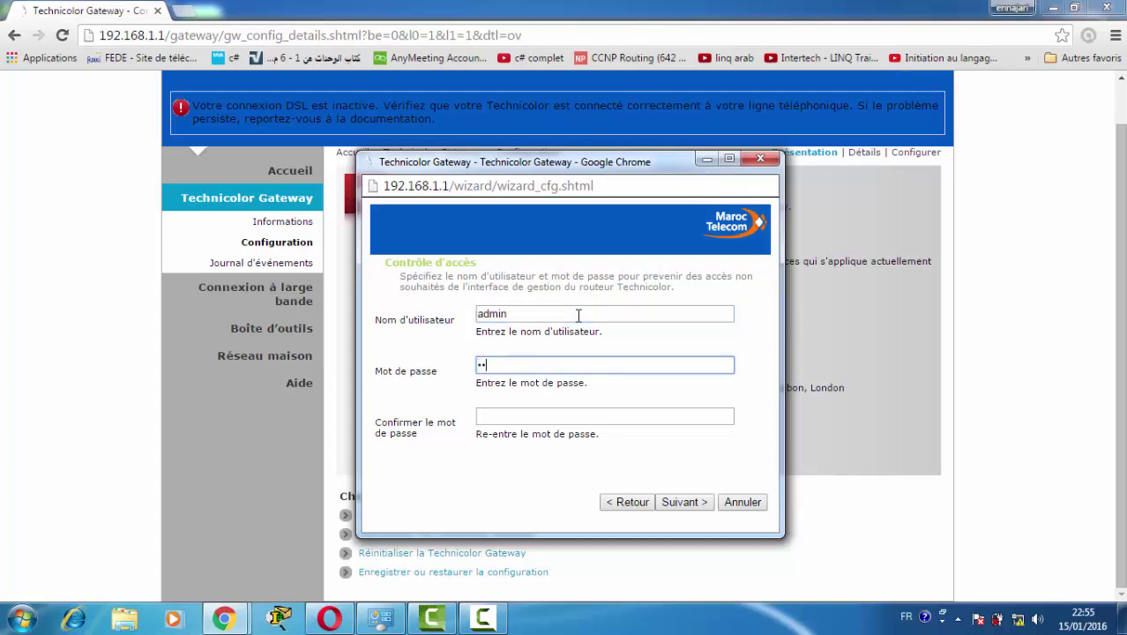
key(Tab)
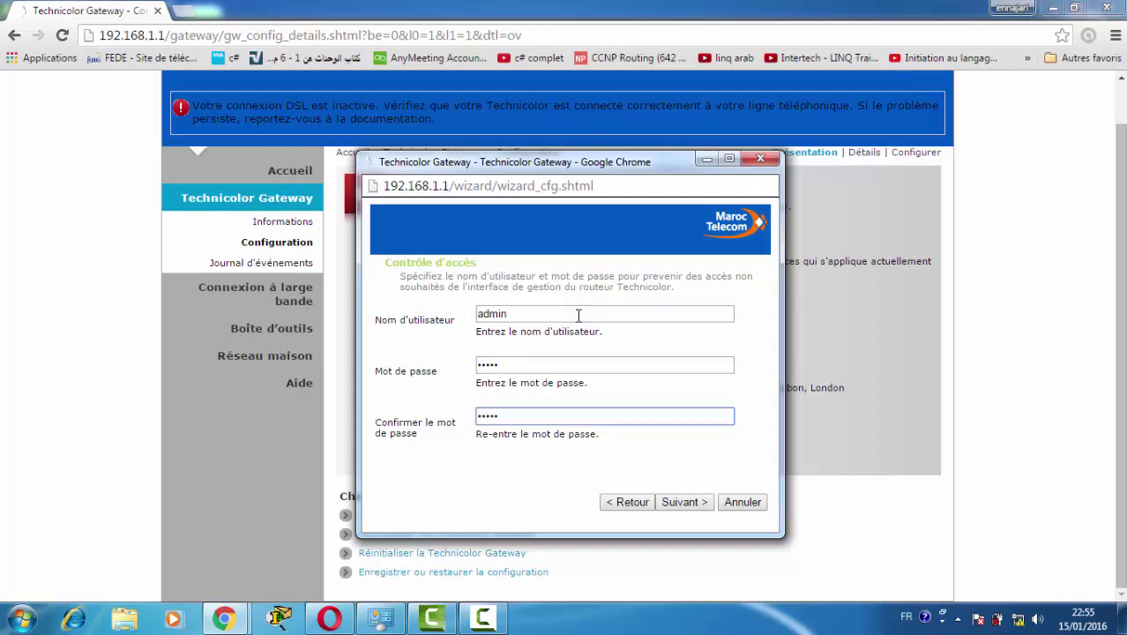
drag(499, 364, 456, 363)
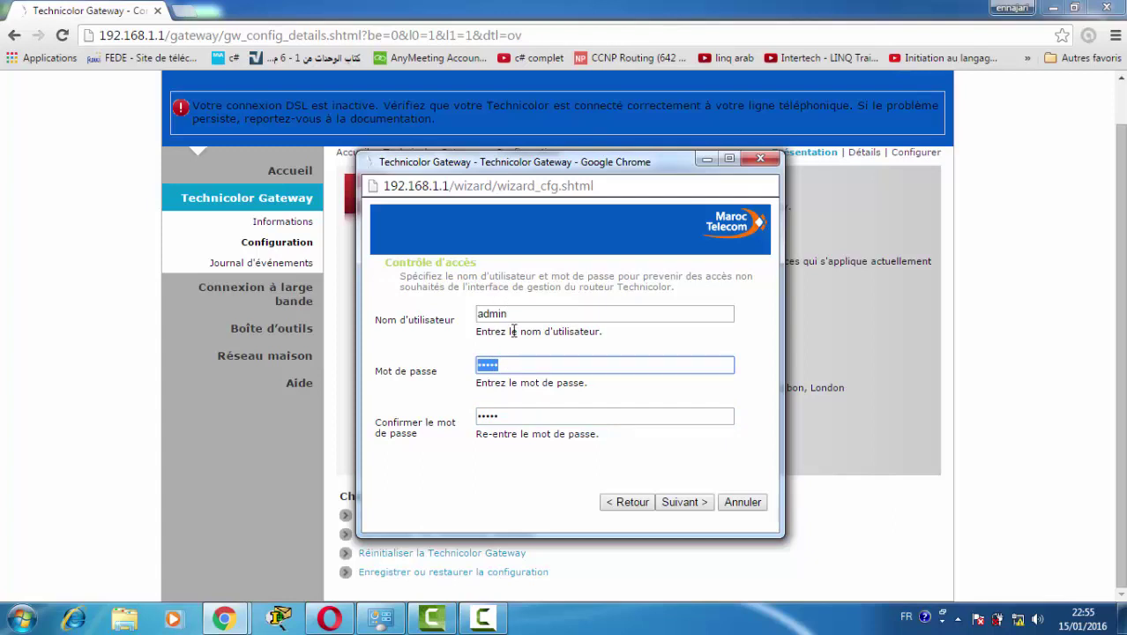
click(684, 502)
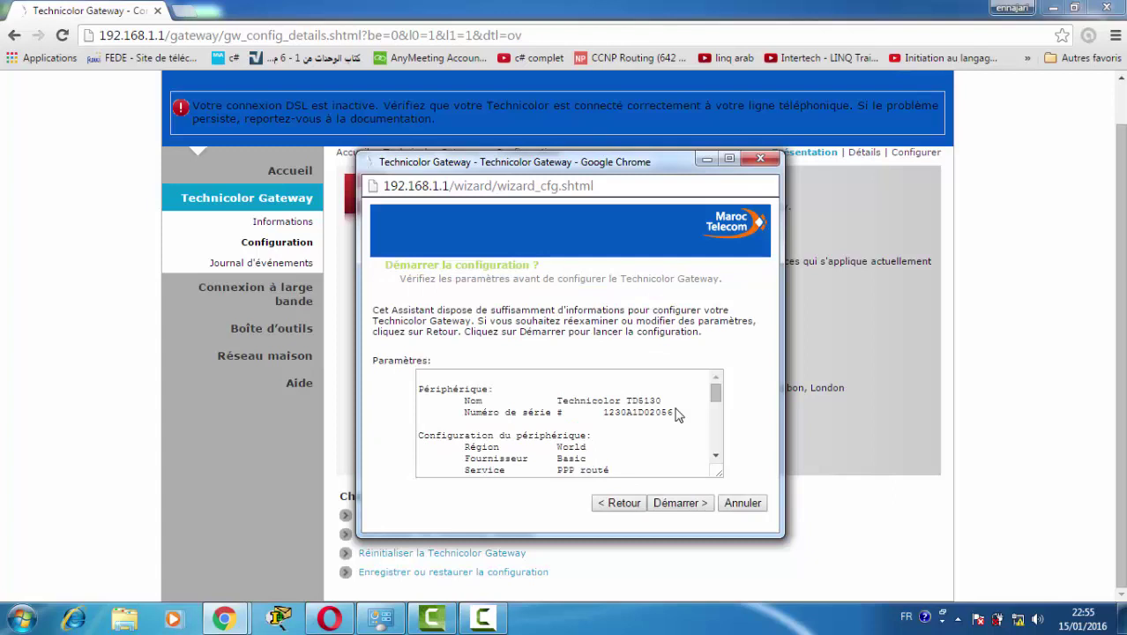
Apply the wizard settings with Démarrer and close the finished wizard window.
click(687, 507)
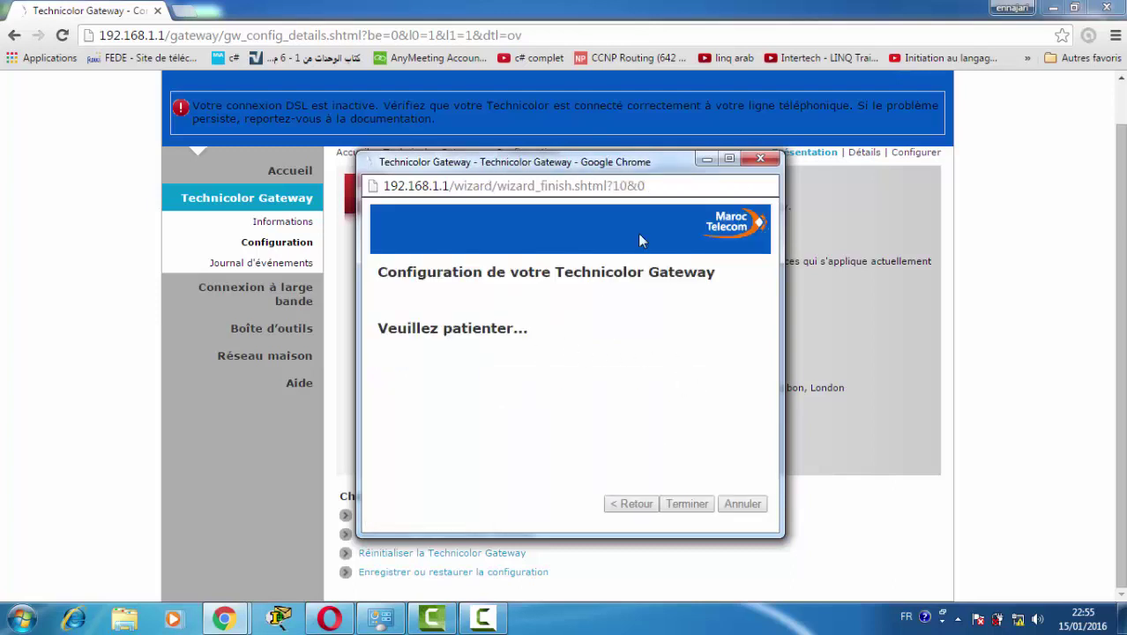
click(705, 161)
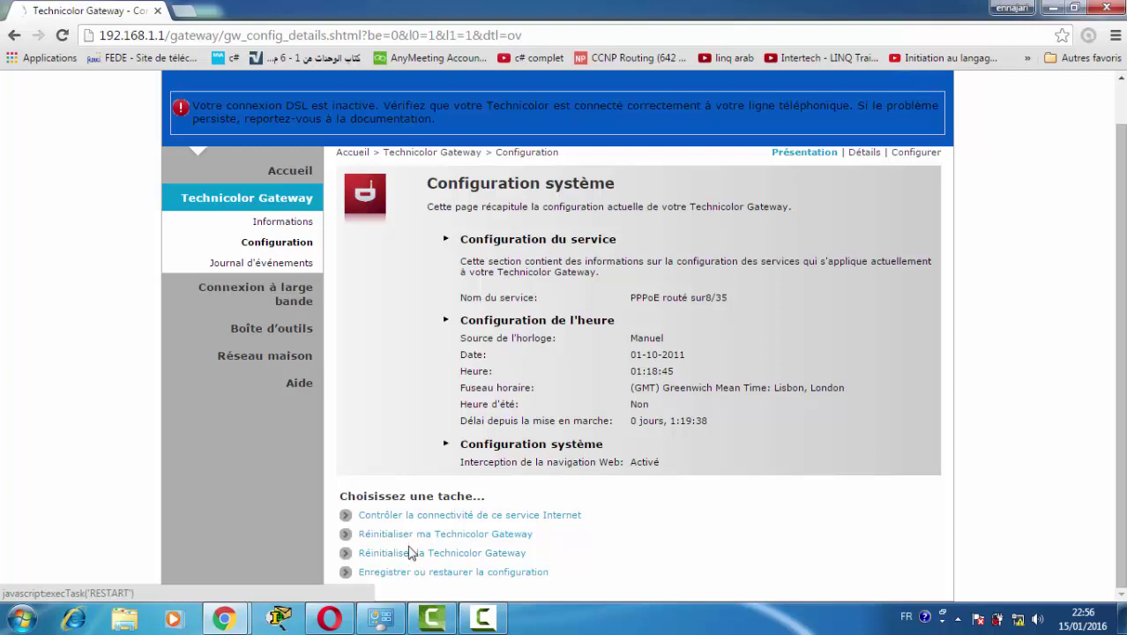
Review the disconnected broadband, Internet services and DSL connection pages, then go to Réseau maison.
click(295, 303)
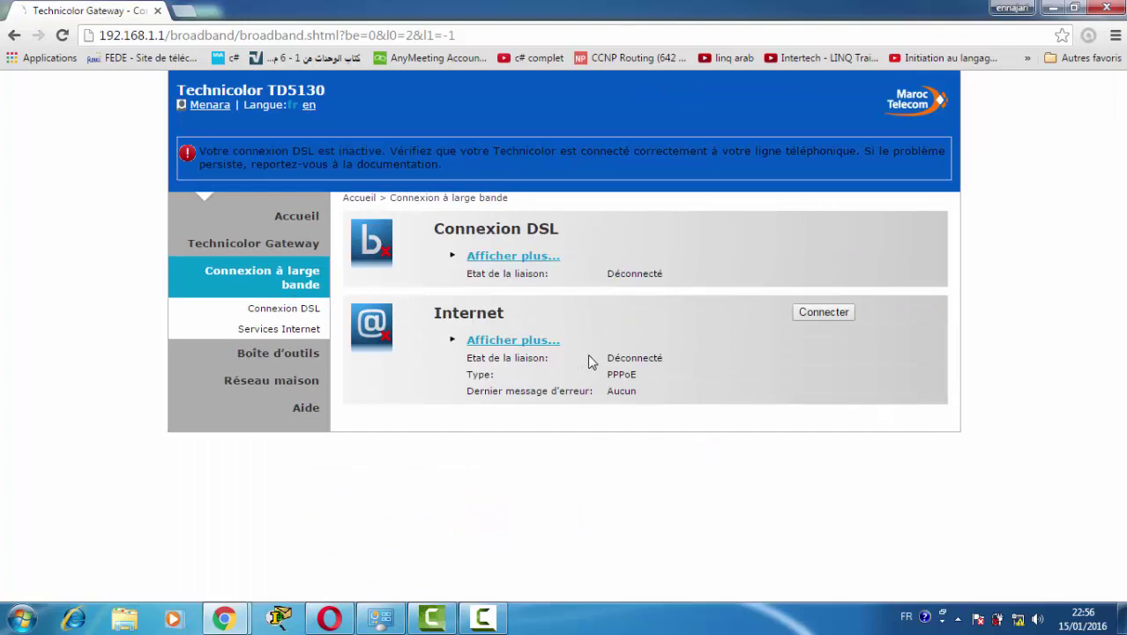
double_click(617, 356)
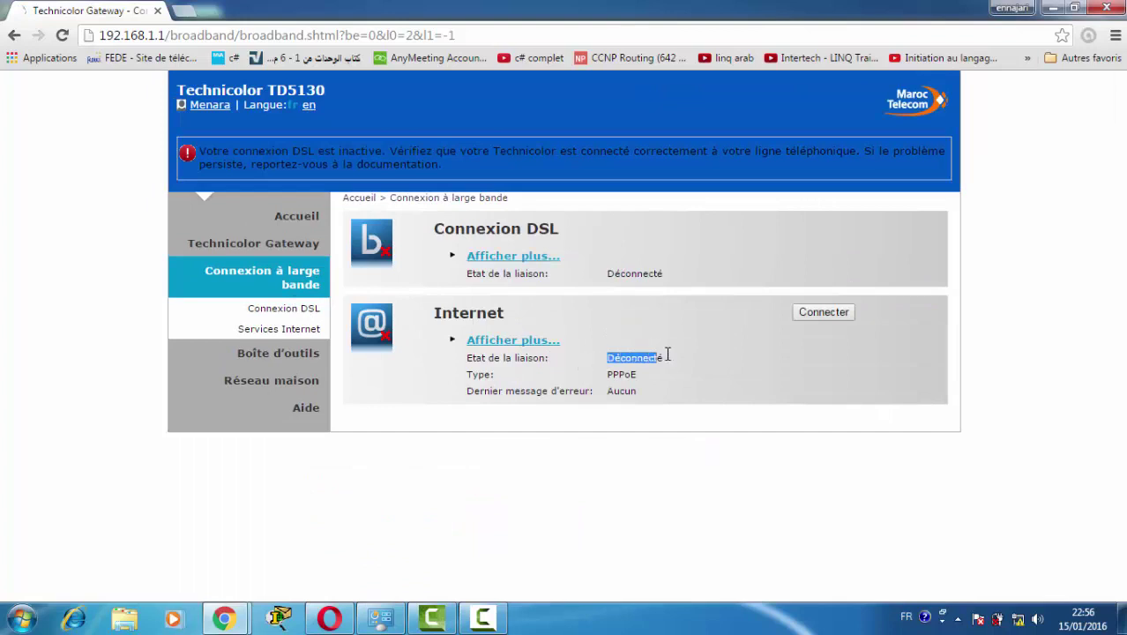
double_click(607, 275)
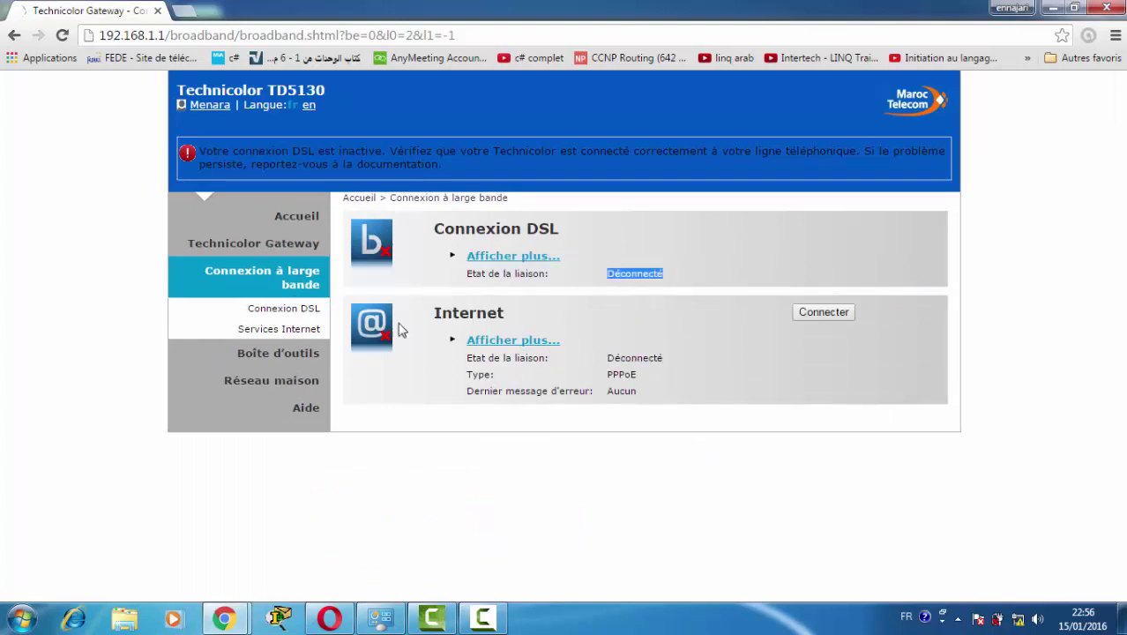
click(300, 331)
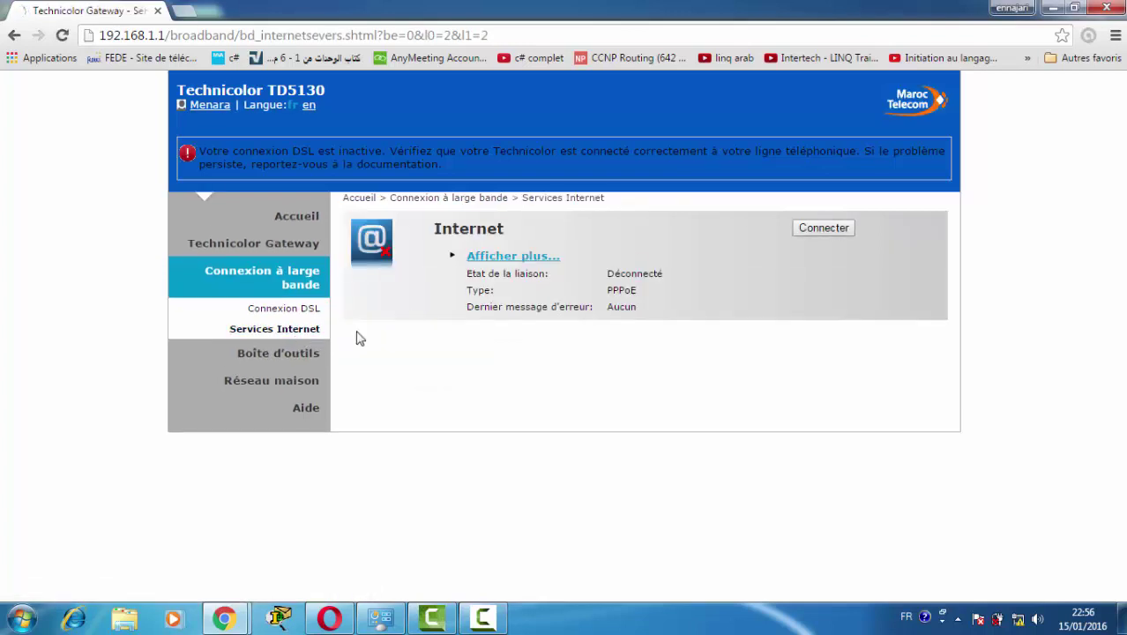
click(308, 310)
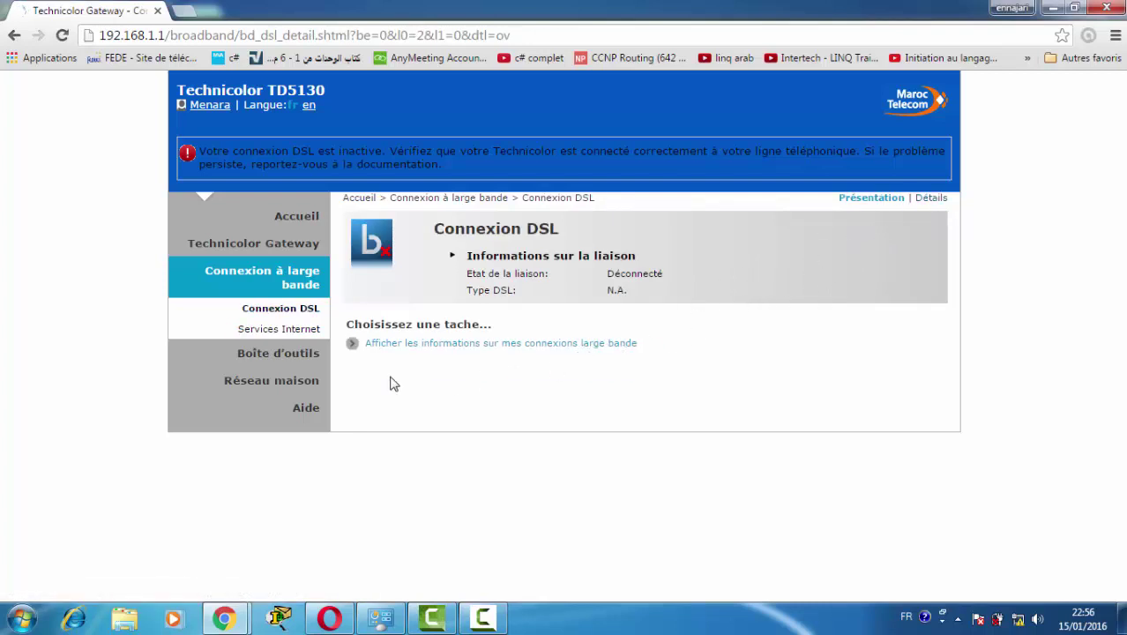
click(282, 394)
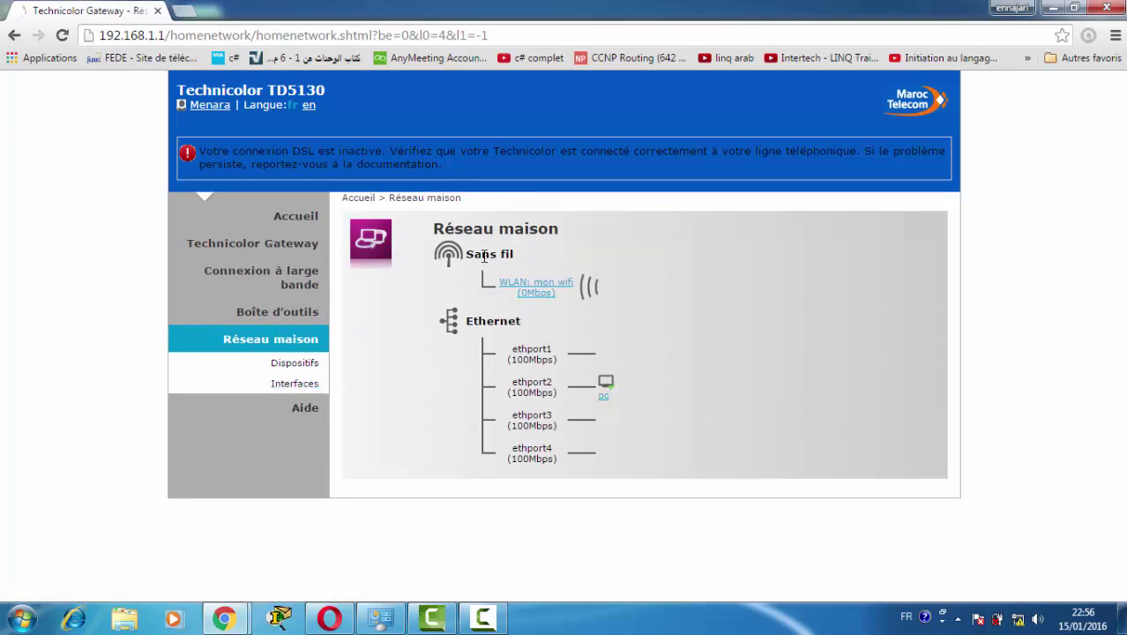
Put the LocalNetwork interface (192.168.1.1/24, DHCP server on) into edit mode.
click(311, 387)
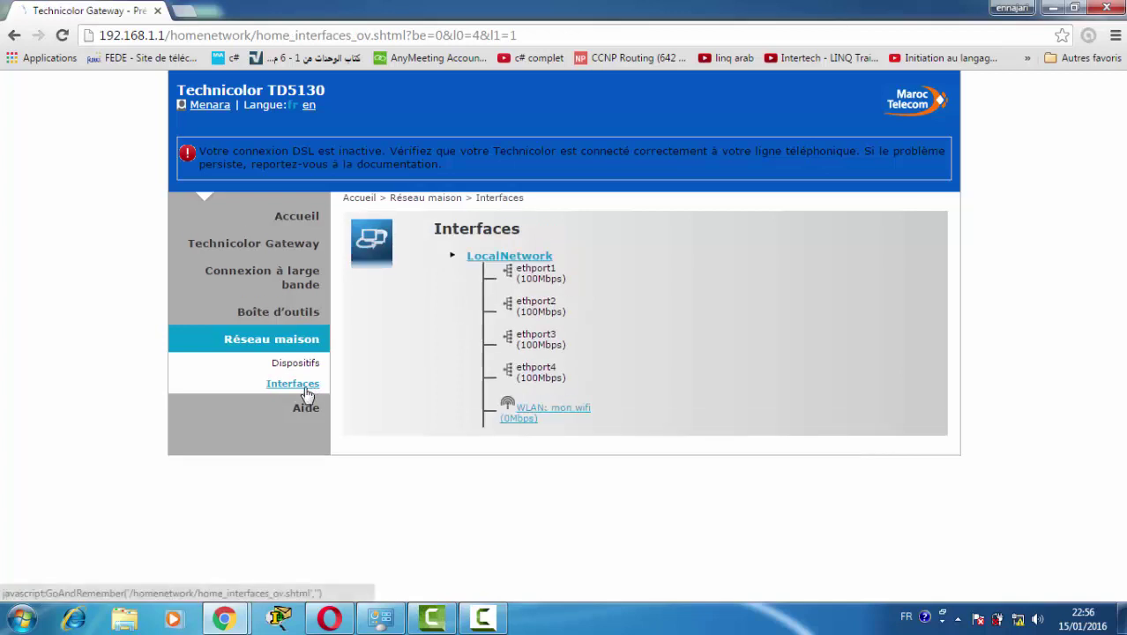
click(498, 262)
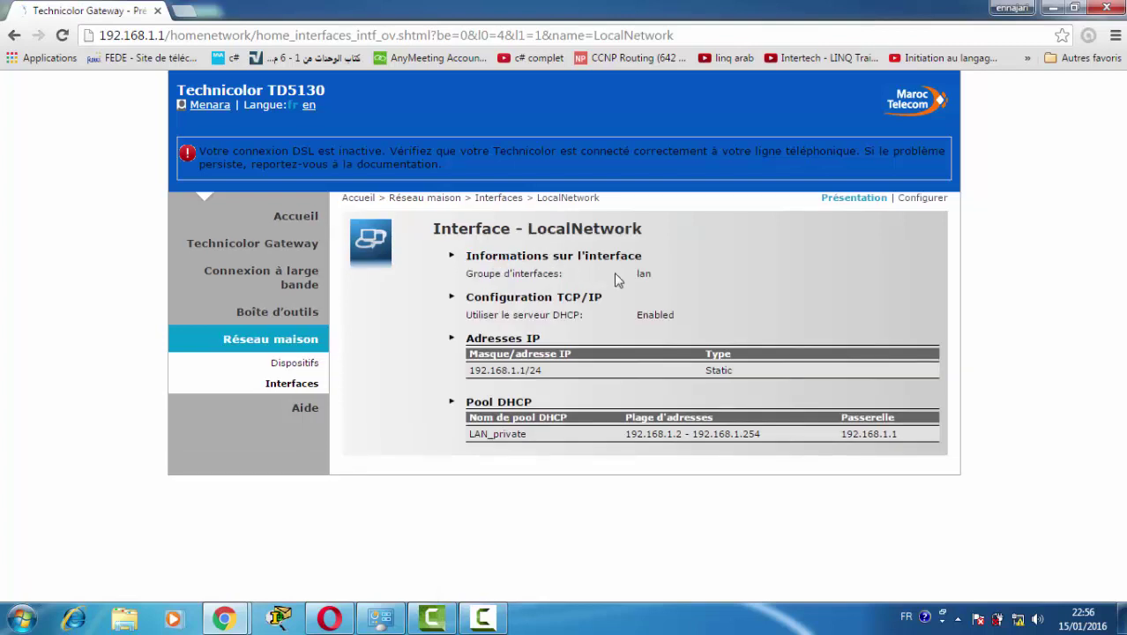
click(924, 201)
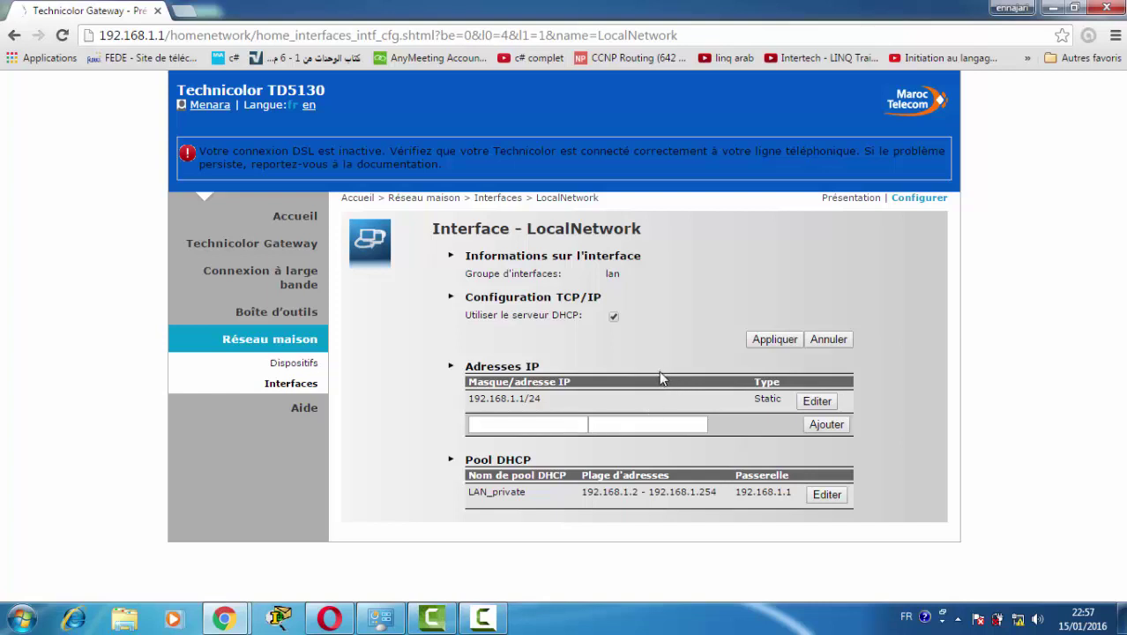
Show the Dispositifs list with the gateway at 192.168.1.1 and a PC at 192.168.1.2.
click(300, 365)
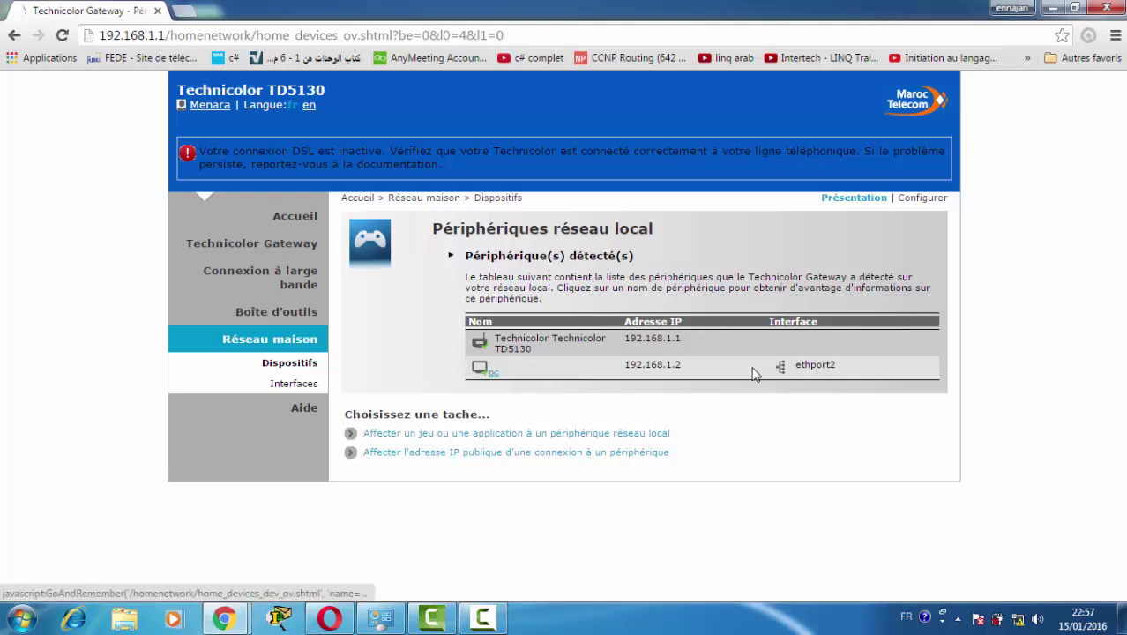
Make the pc on ethport2 always use IP 192.168.1.2, then go back to the Interfaces list.
drag(793, 366, 839, 365)
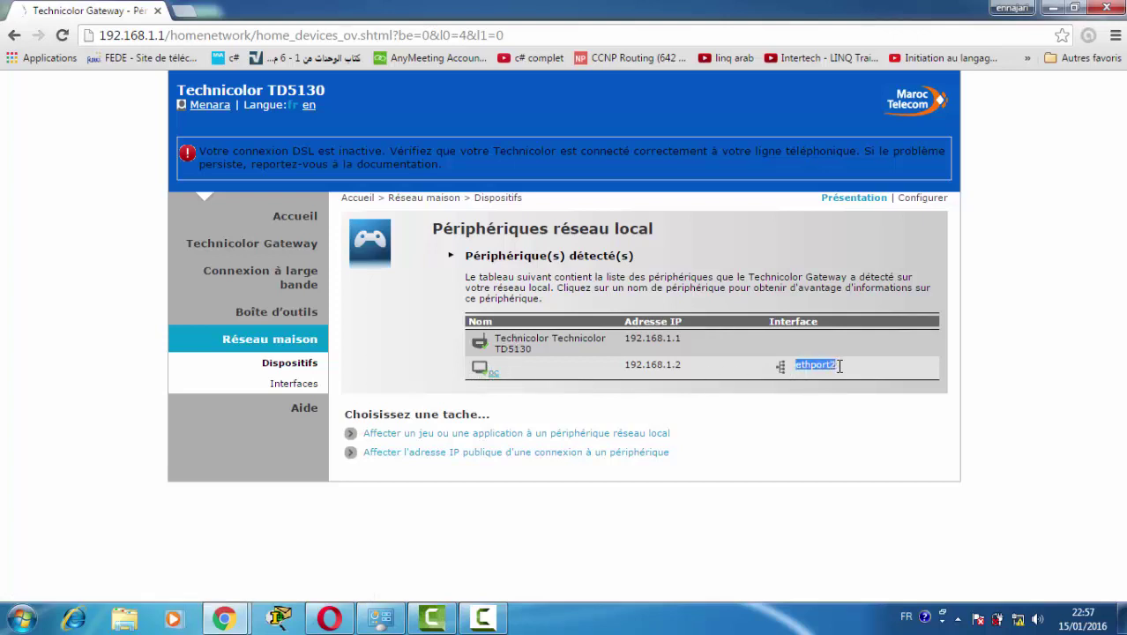
click(493, 374)
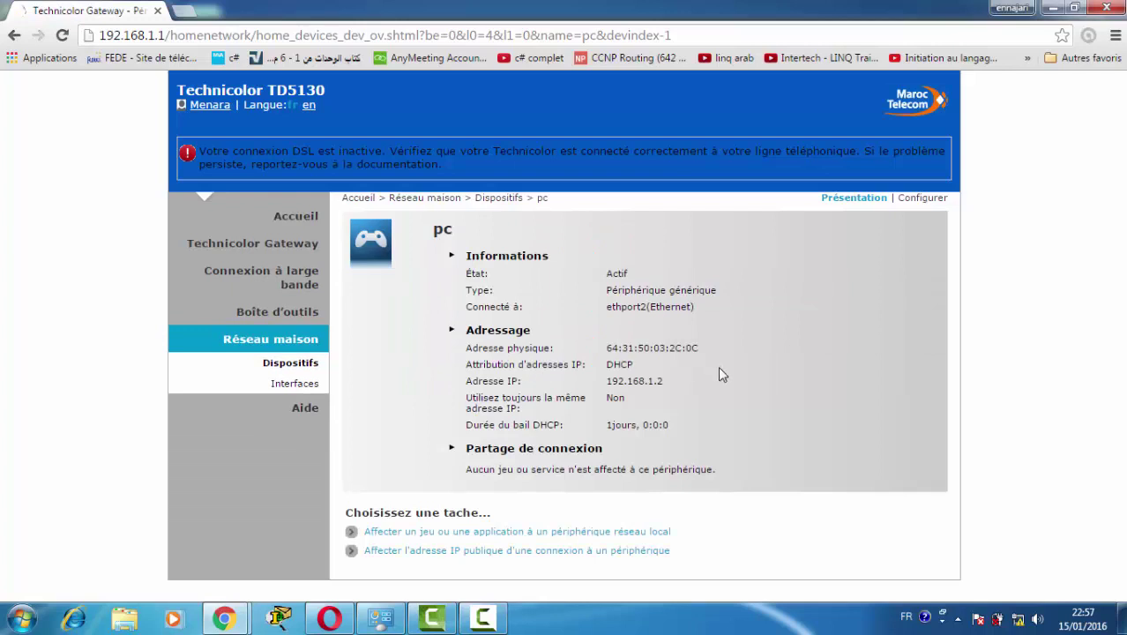
click(915, 199)
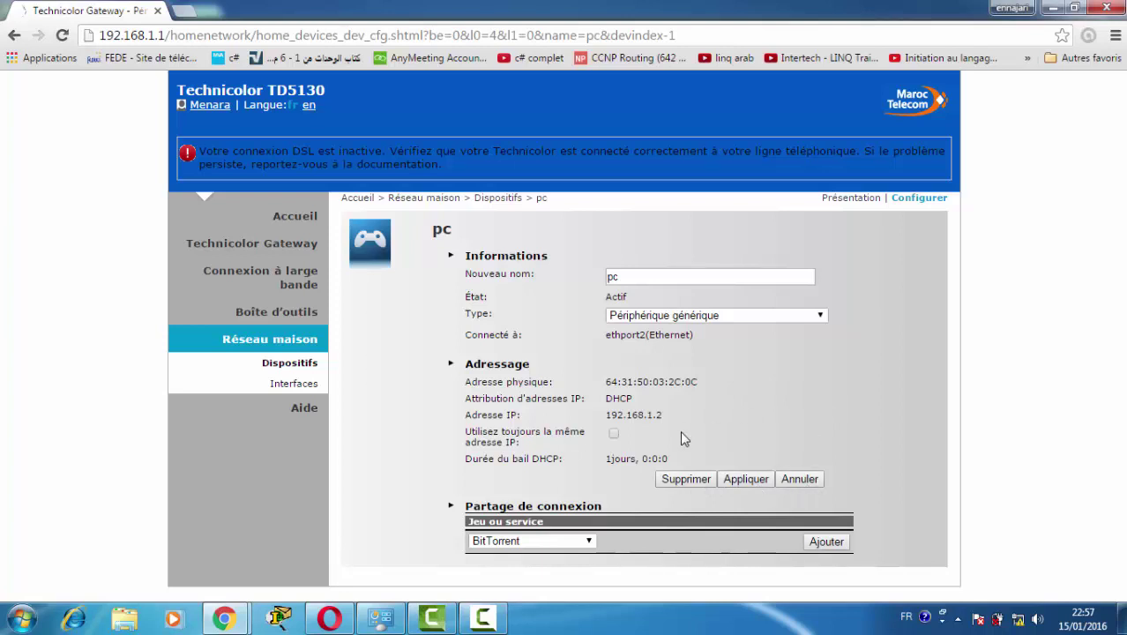
click(614, 434)
drag(608, 416, 662, 415)
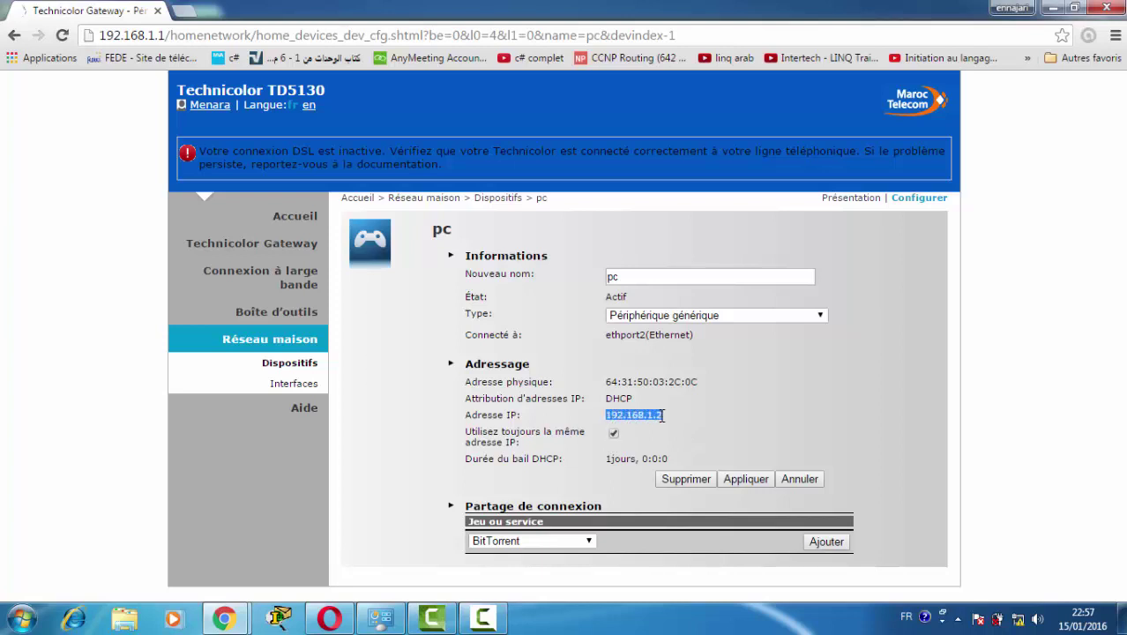
click(301, 388)
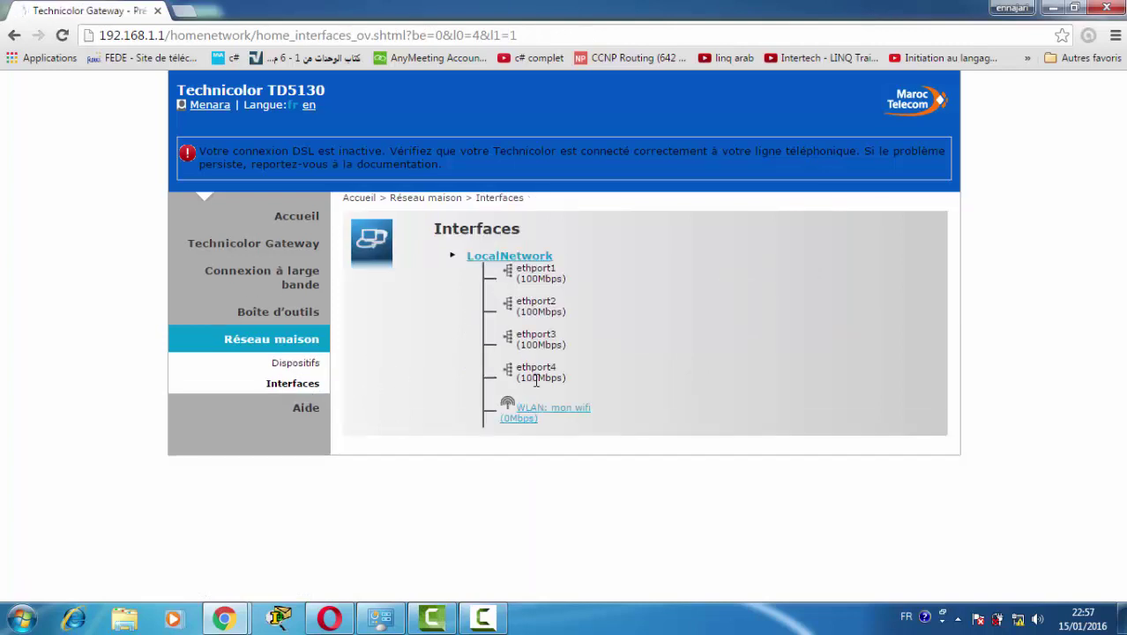
Review the mon wifi access point configuration, then go to the Boîte d'outils page.
click(557, 414)
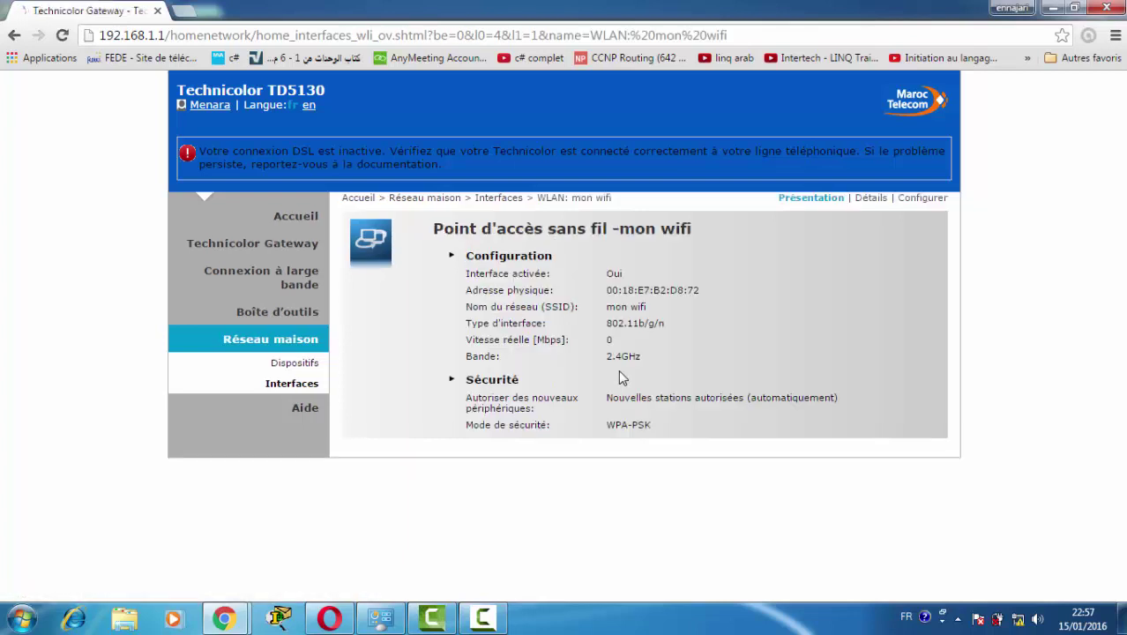
click(906, 202)
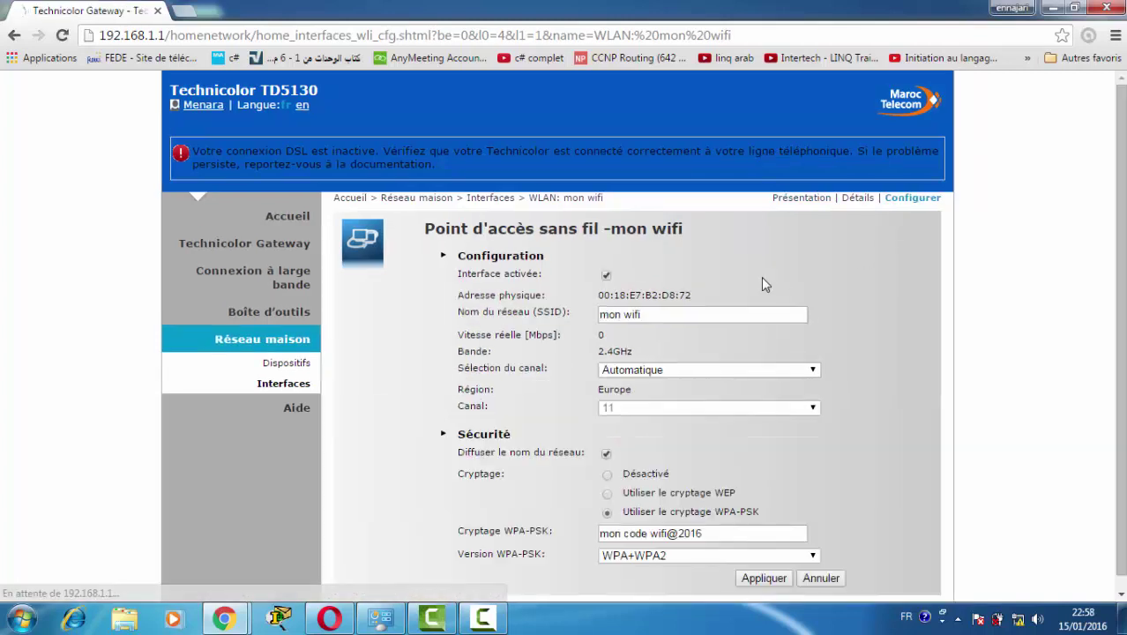
scroll(805, 293, down, 1)
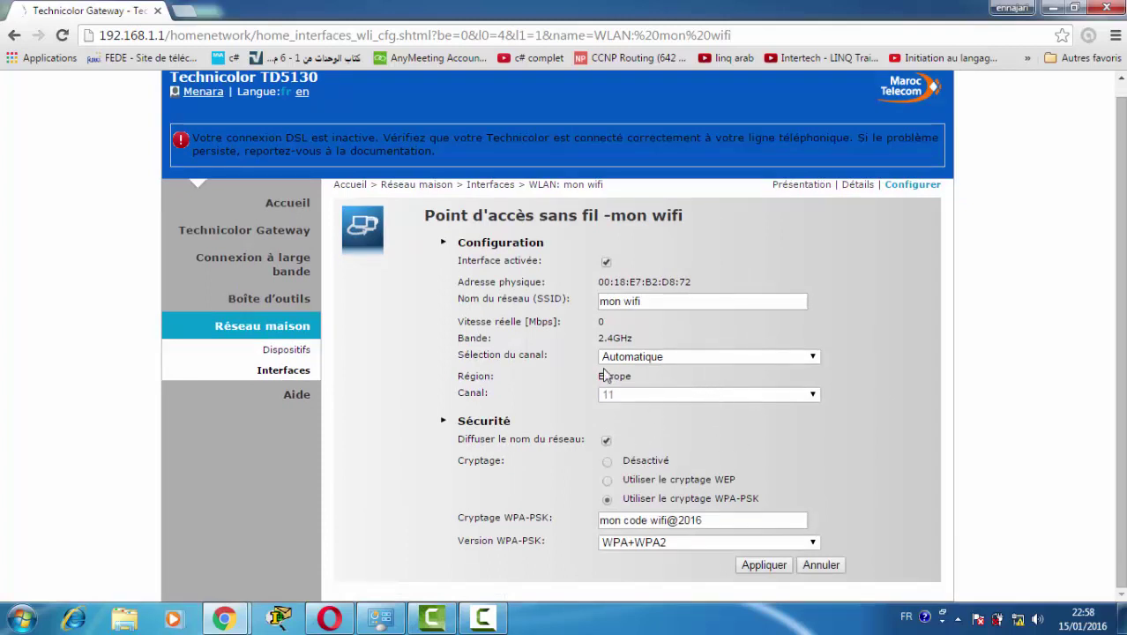
click(294, 303)
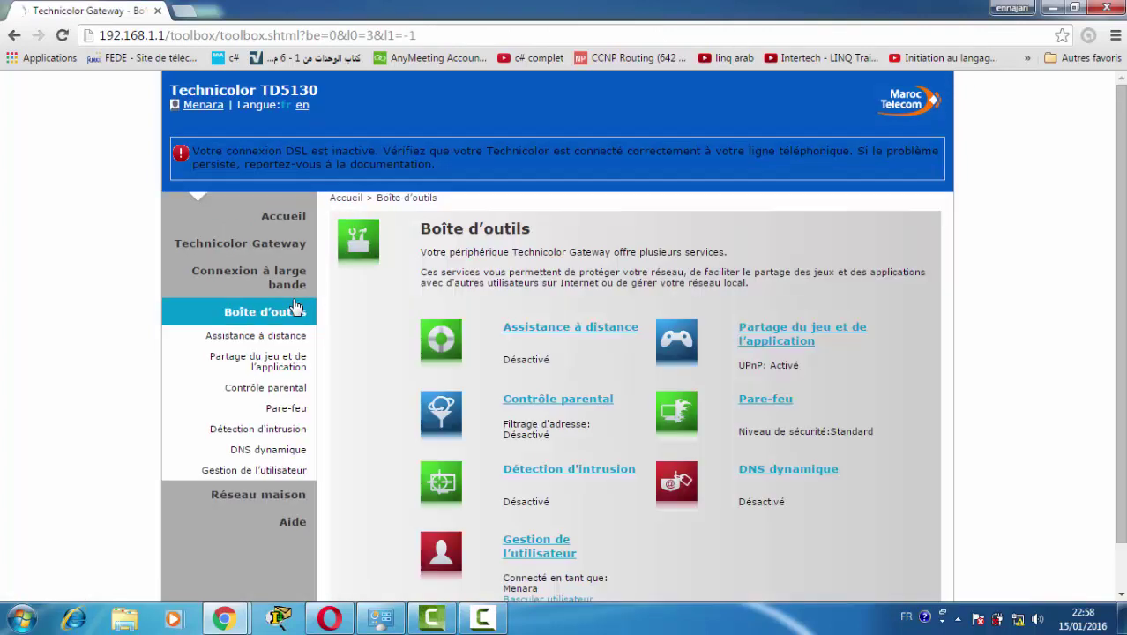
Add a new firewall security level named 'lala', cloned from Standard.
scroll(373, 306, down, 1)
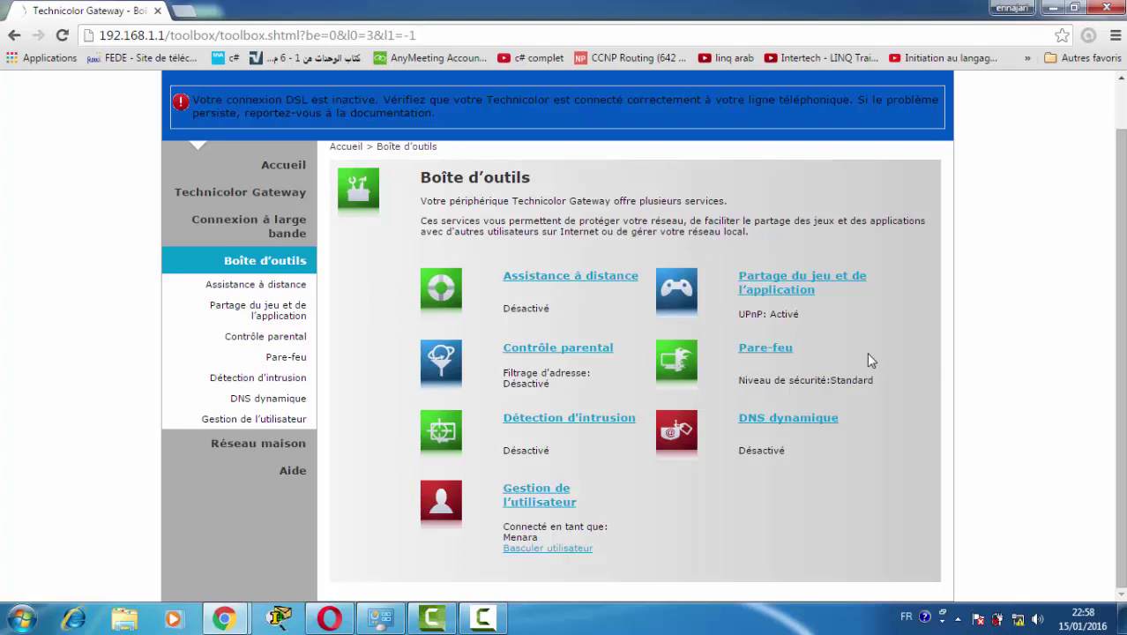
click(779, 350)
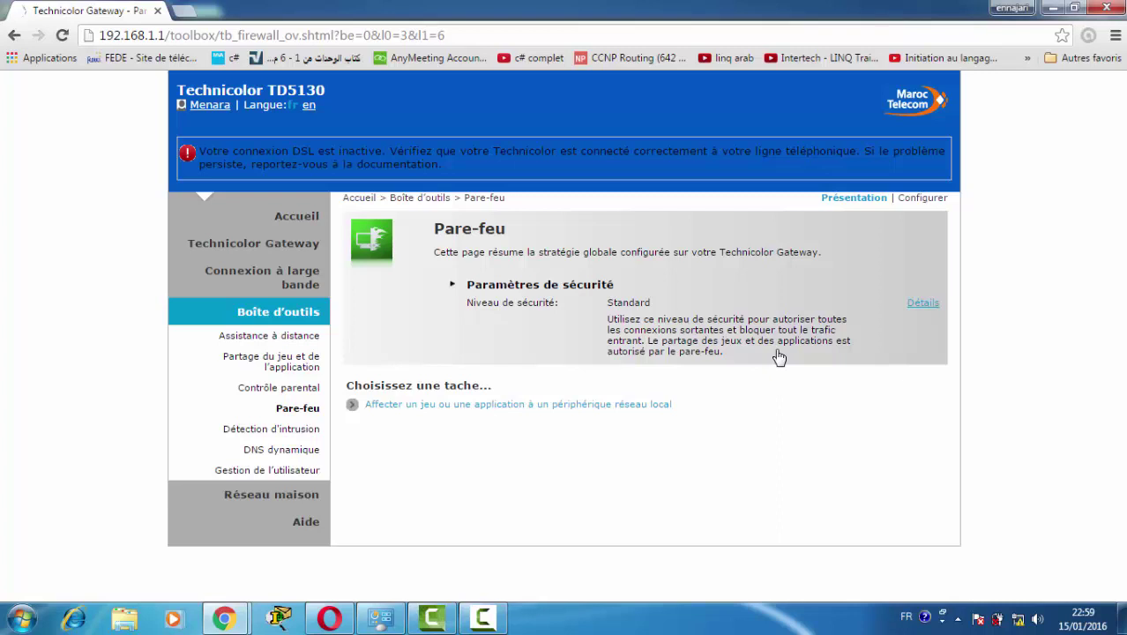
click(915, 203)
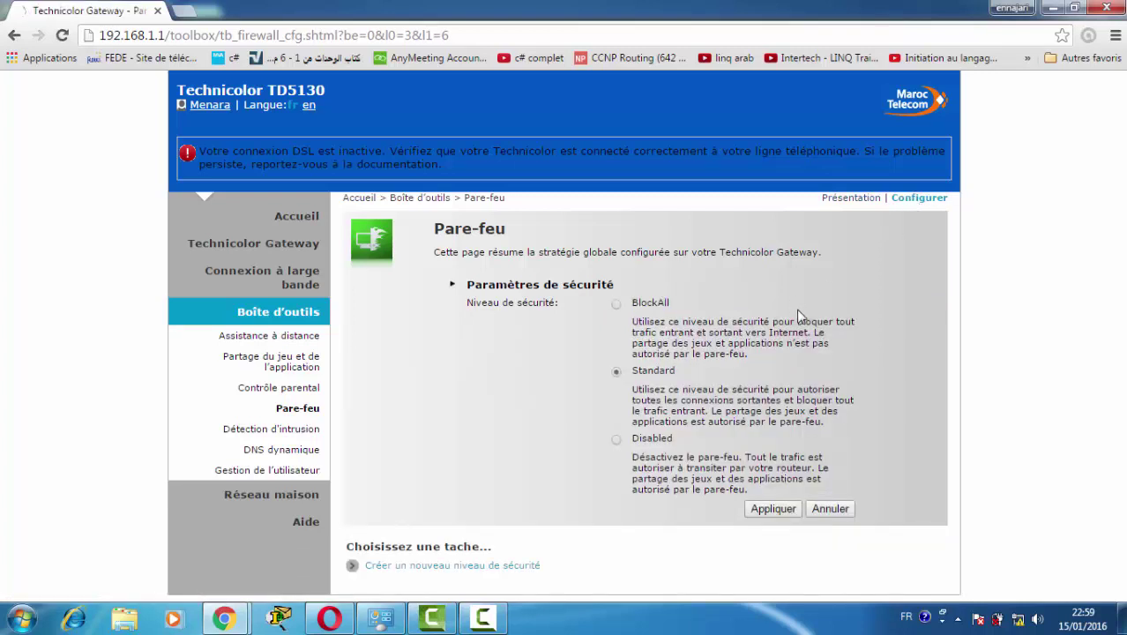
click(520, 566)
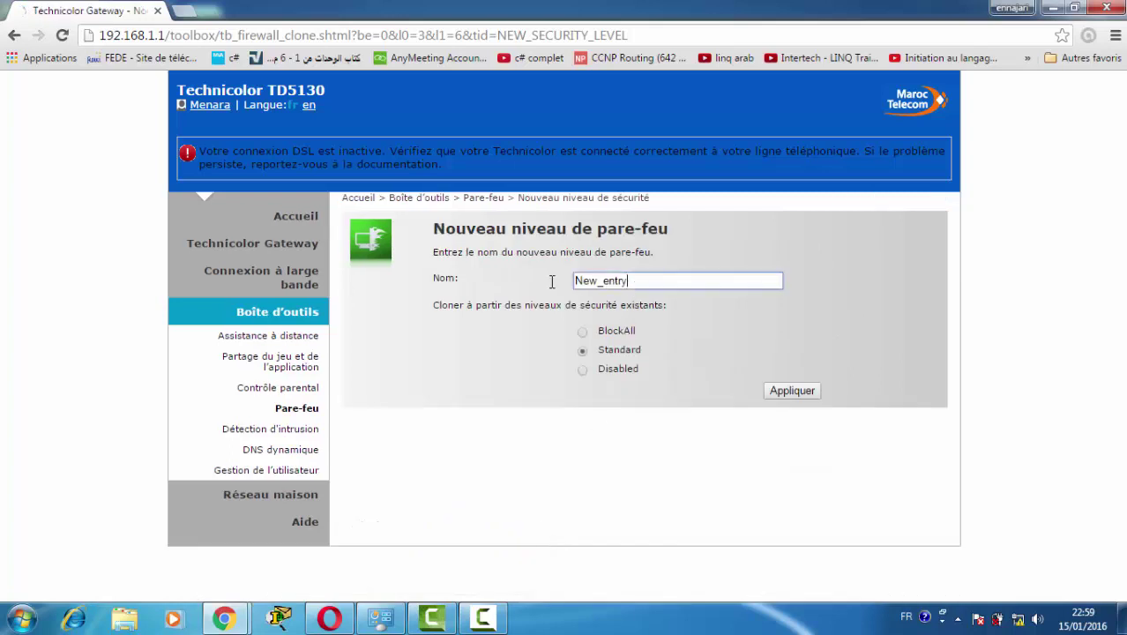
double_click(629, 280)
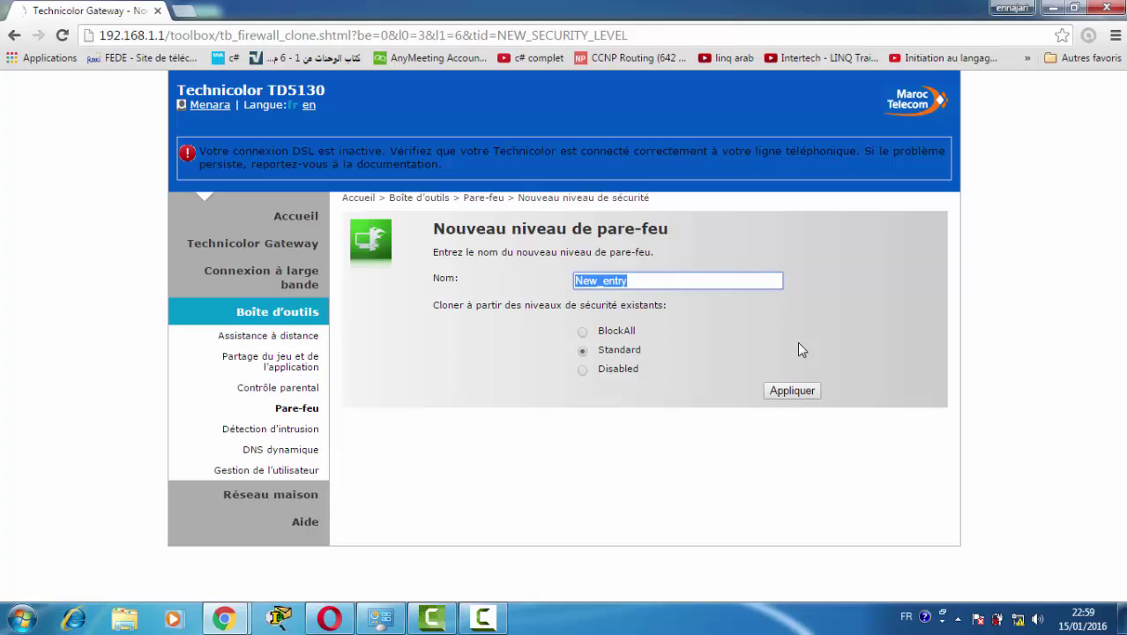
text(lala)
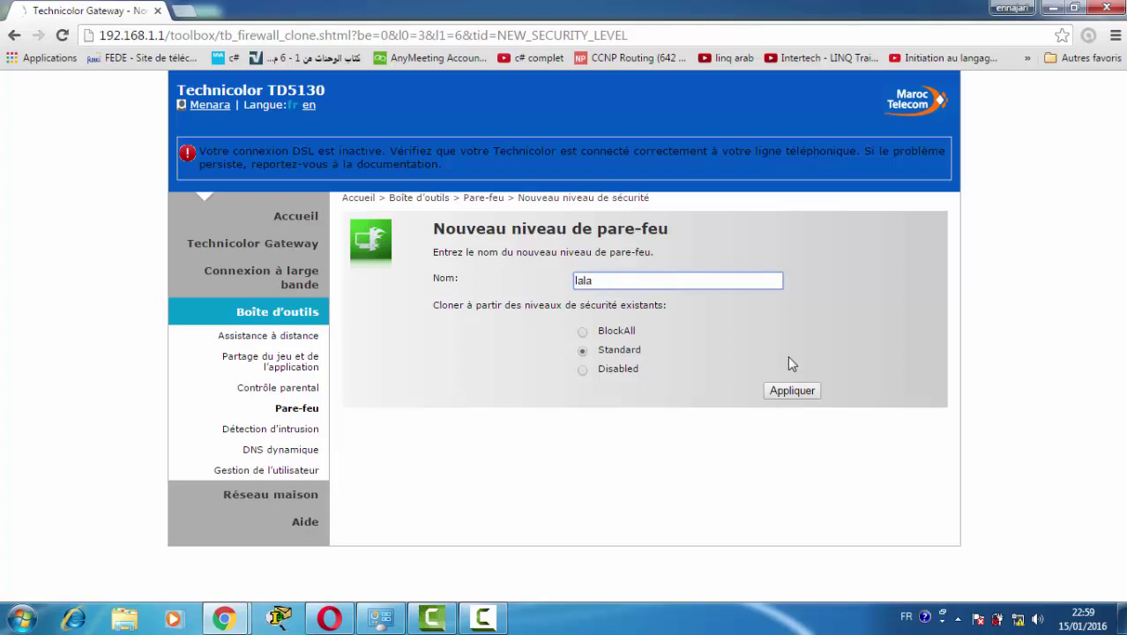
click(787, 393)
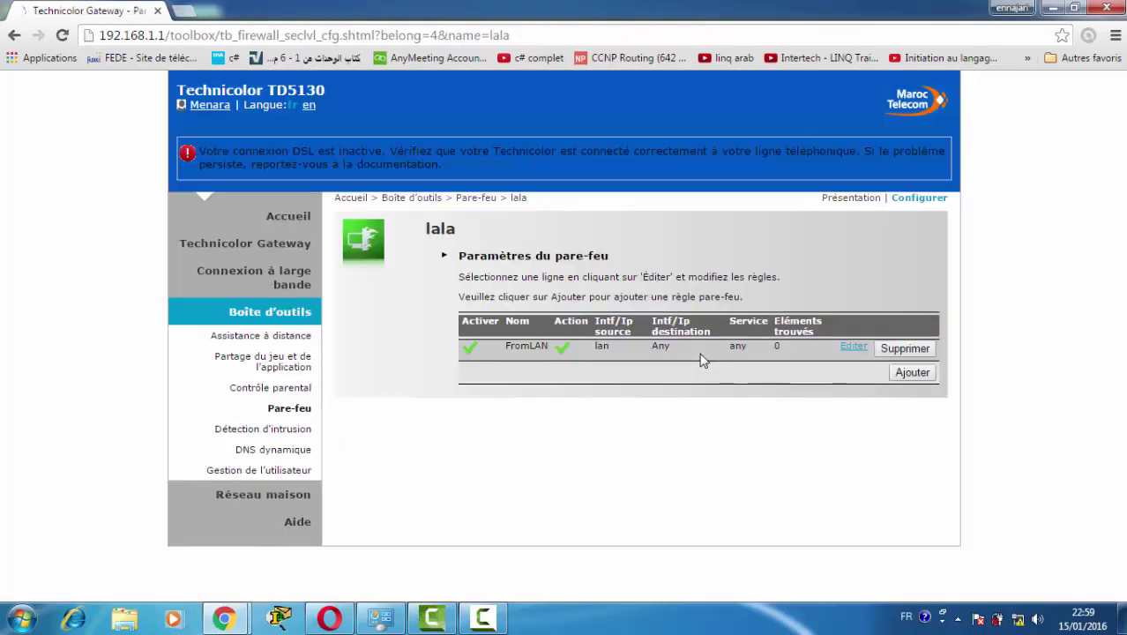
Rename the lala level's FromLAN rule to 'ping' with source interface wan.
click(853, 348)
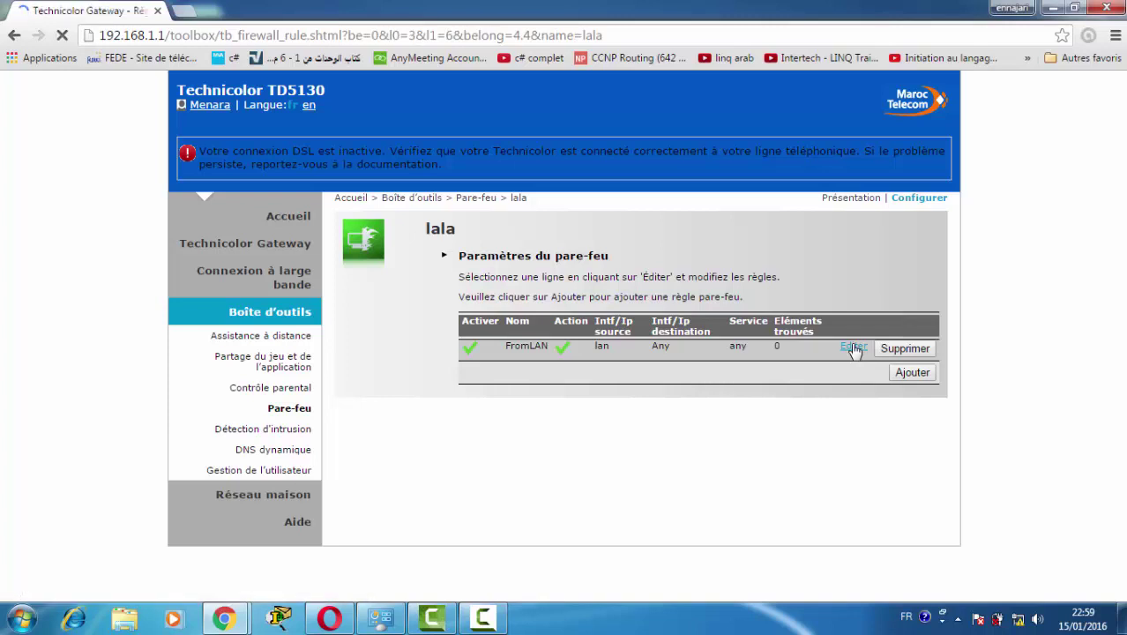
double_click(628, 278)
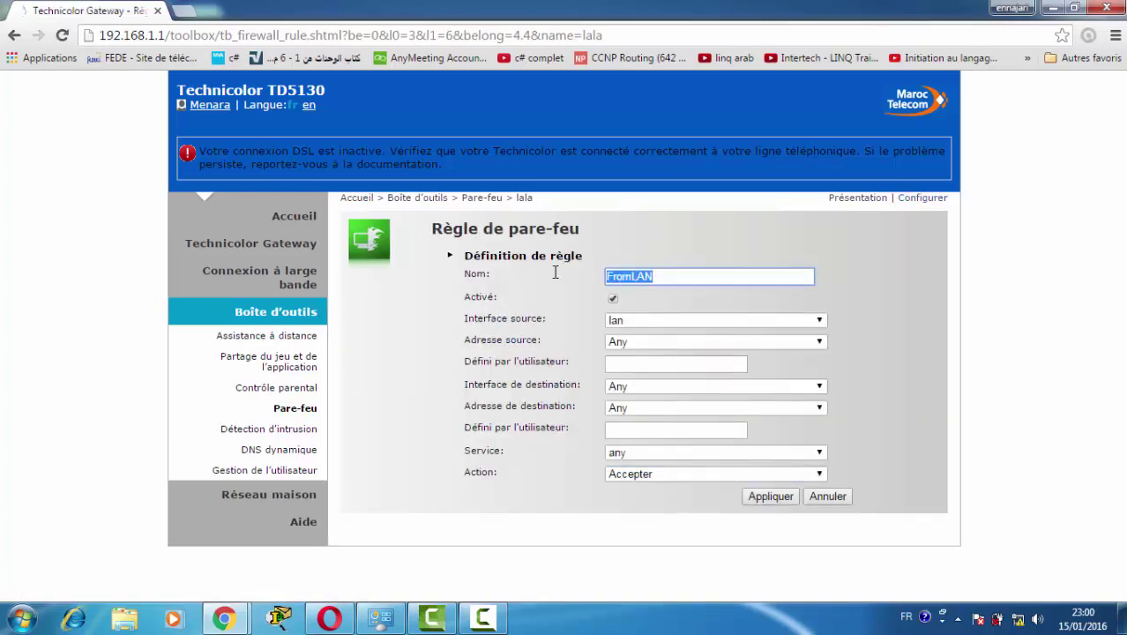
text(ping)
click(629, 320)
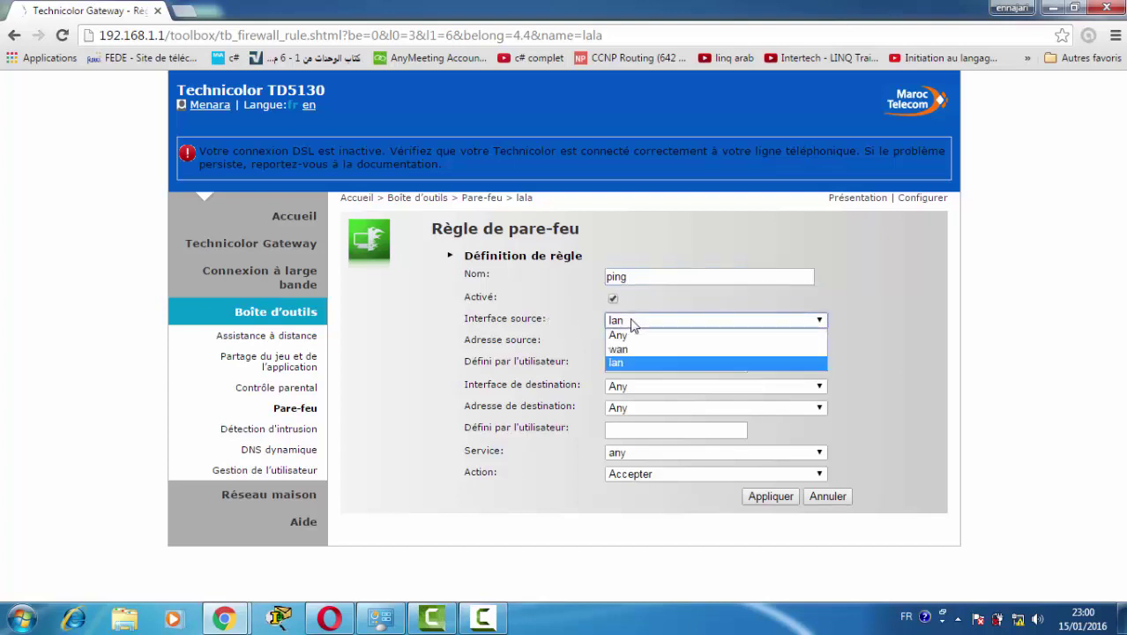
click(635, 349)
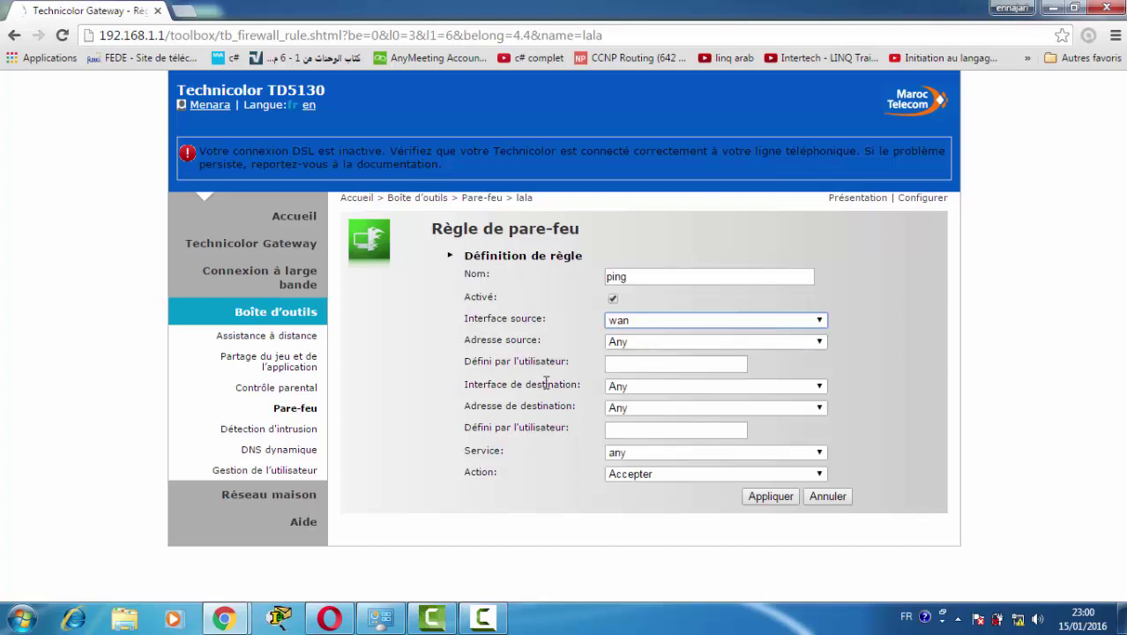
click(618, 369)
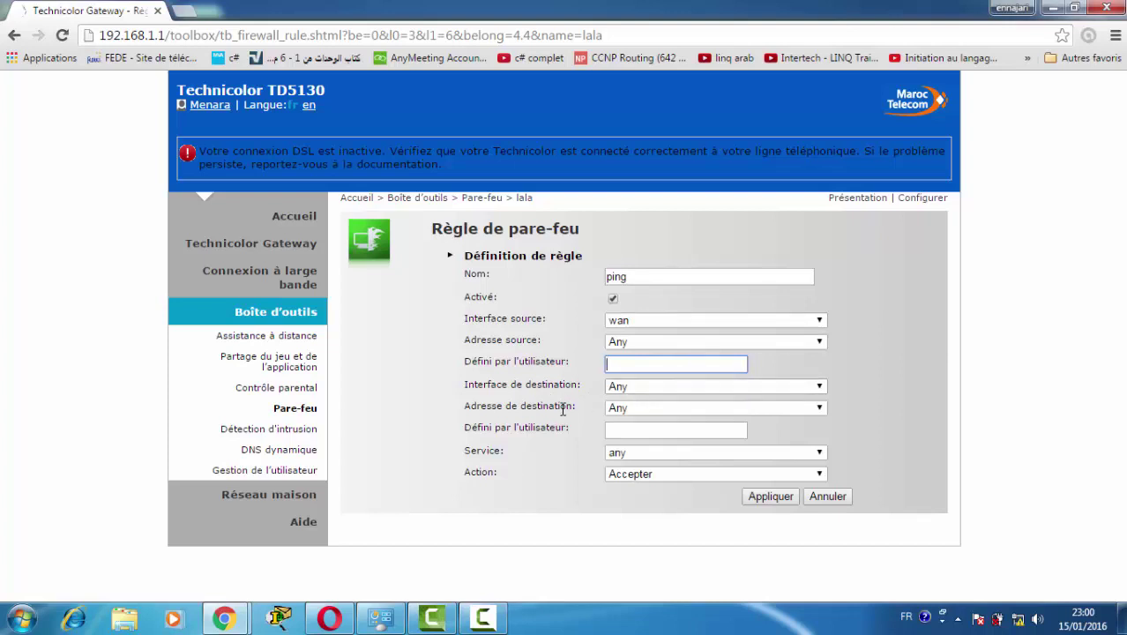
Set the ping rule's service to icmp and its action to Refuser, then apply.
click(640, 454)
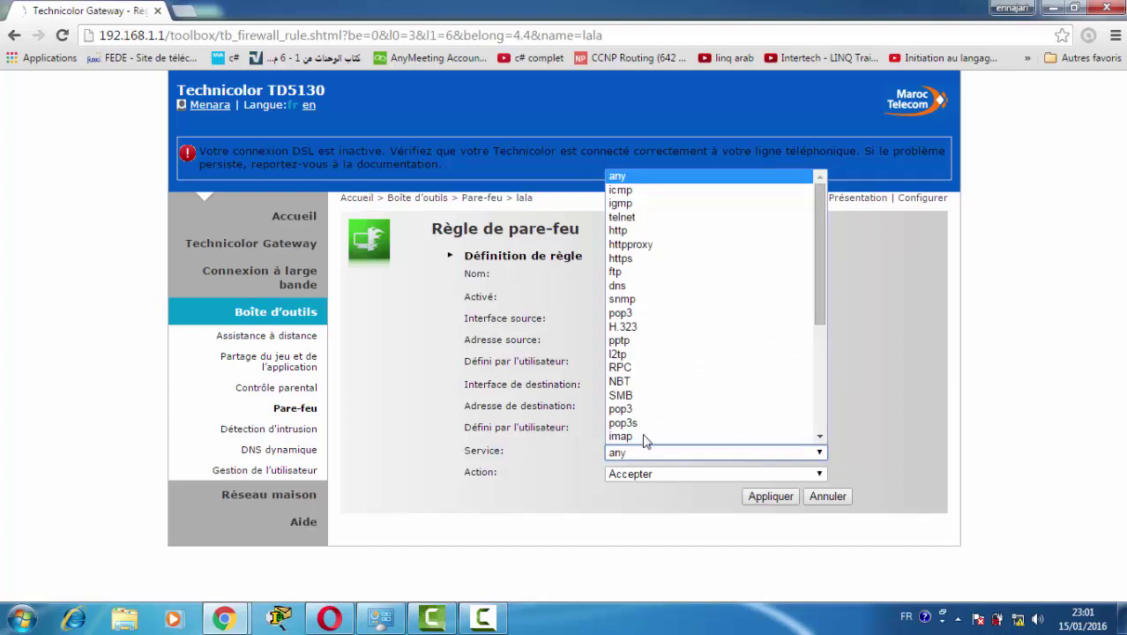
click(640, 190)
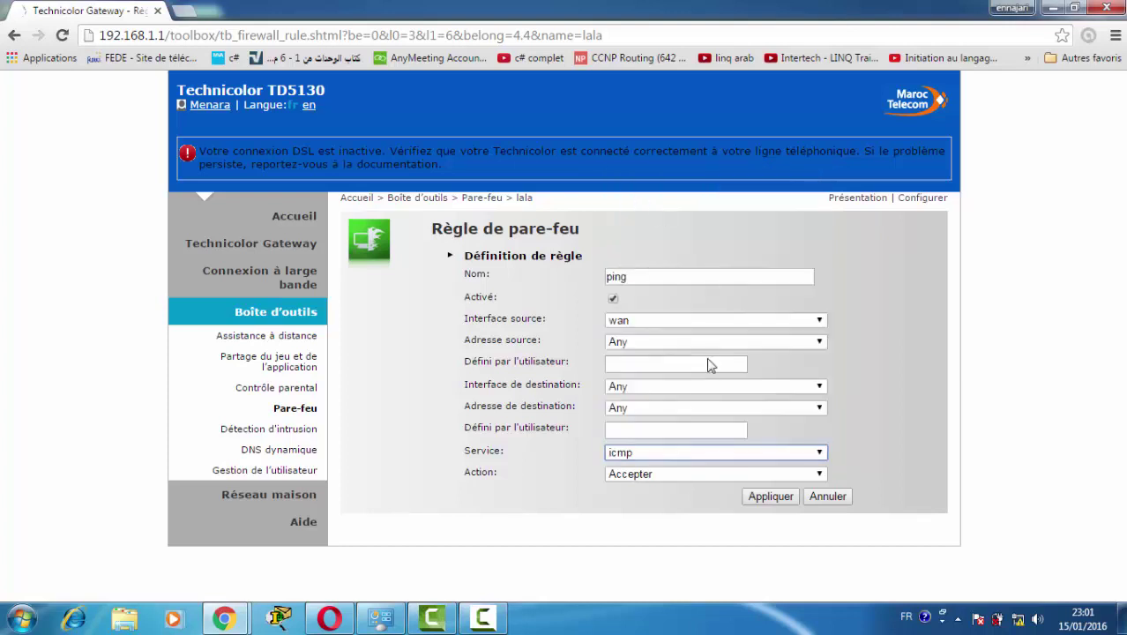
click(661, 476)
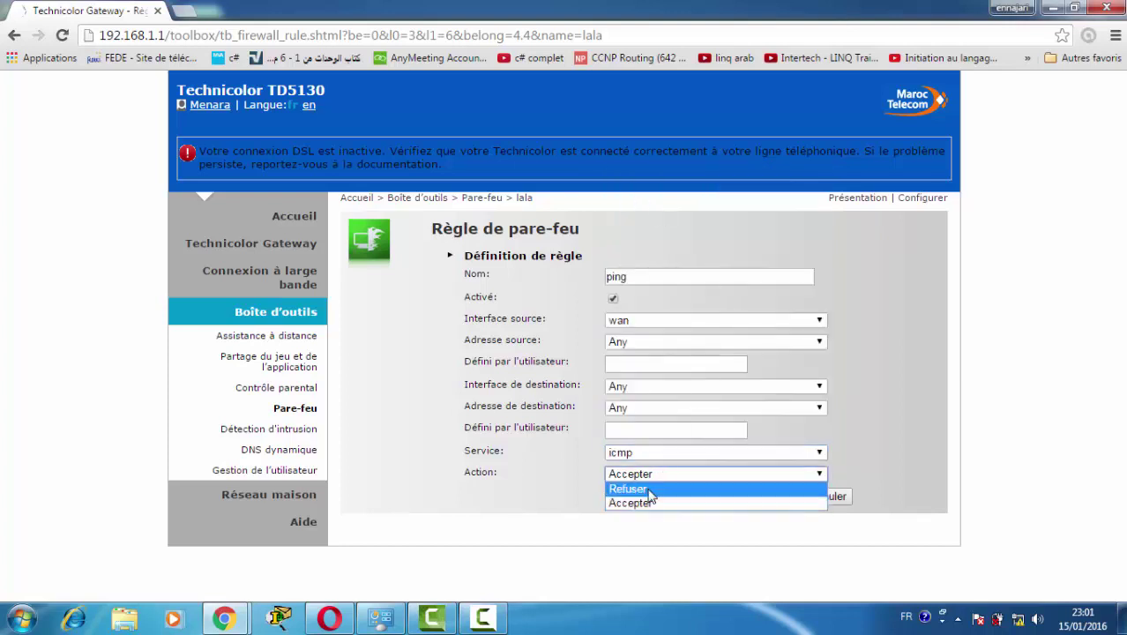
click(648, 490)
click(760, 499)
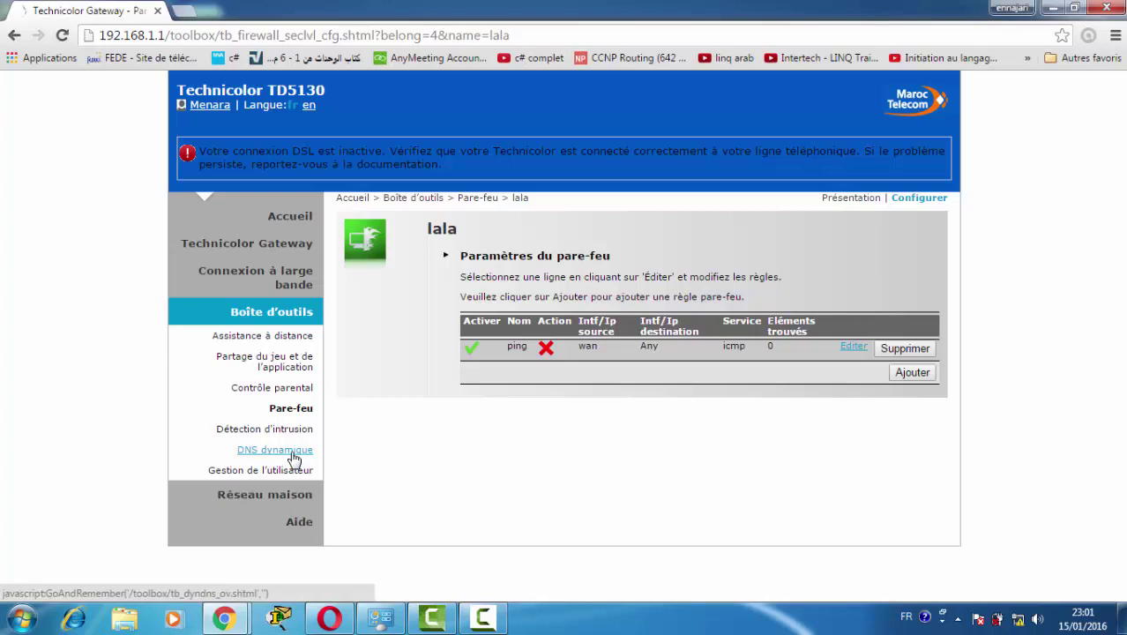
Look over the dynamic DNS configuration form, then go to Partage du jeu et de l'application.
click(301, 451)
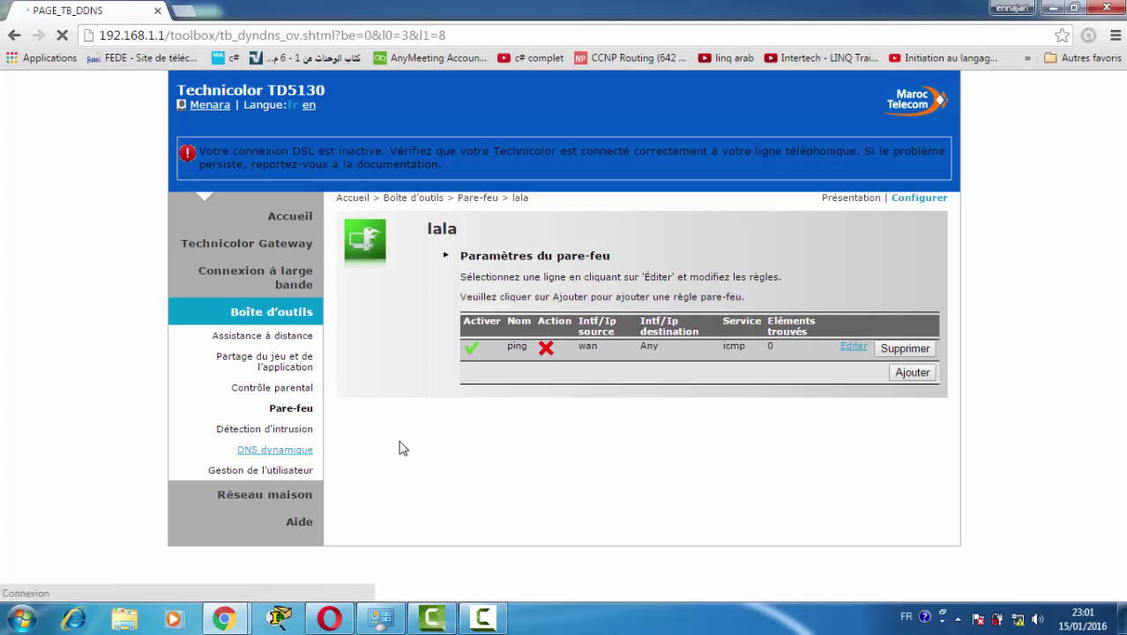
click(916, 201)
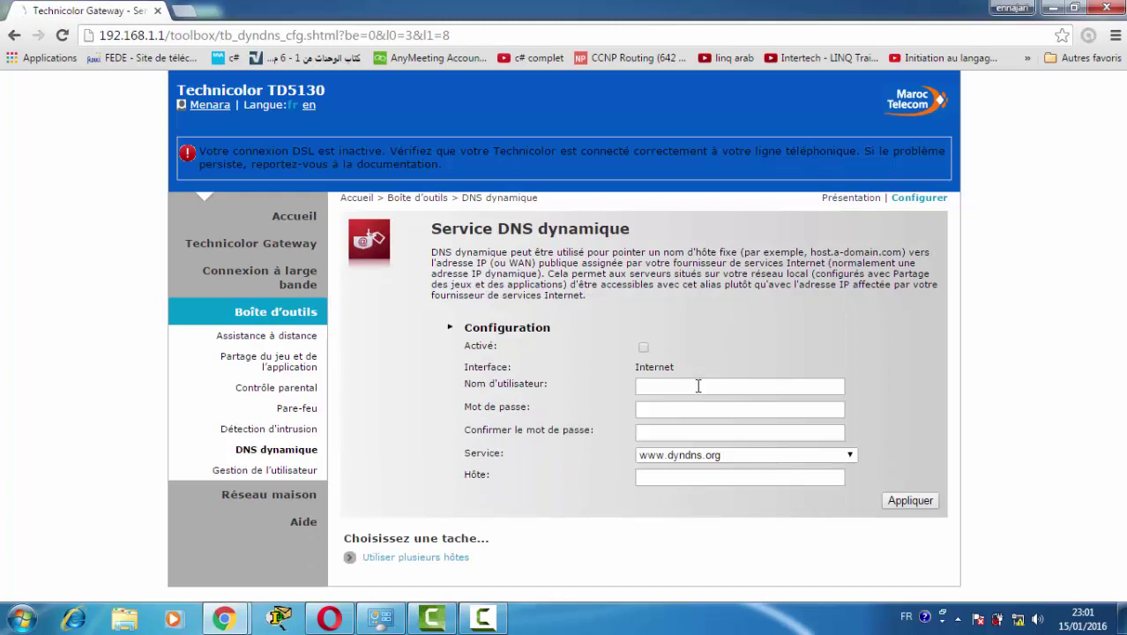
click(697, 385)
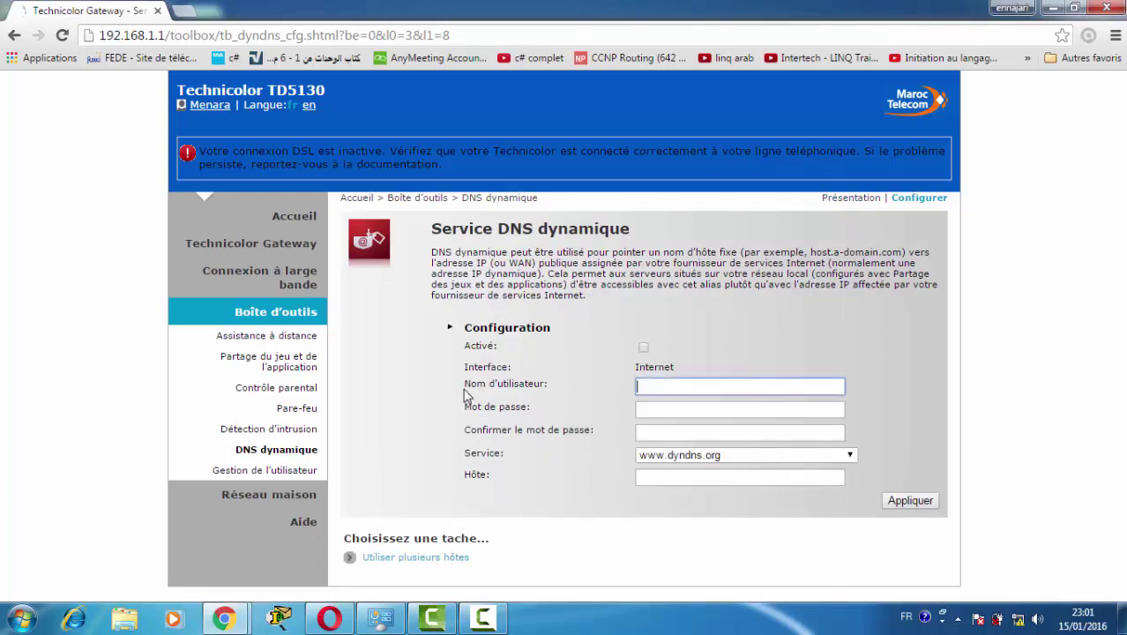
click(289, 364)
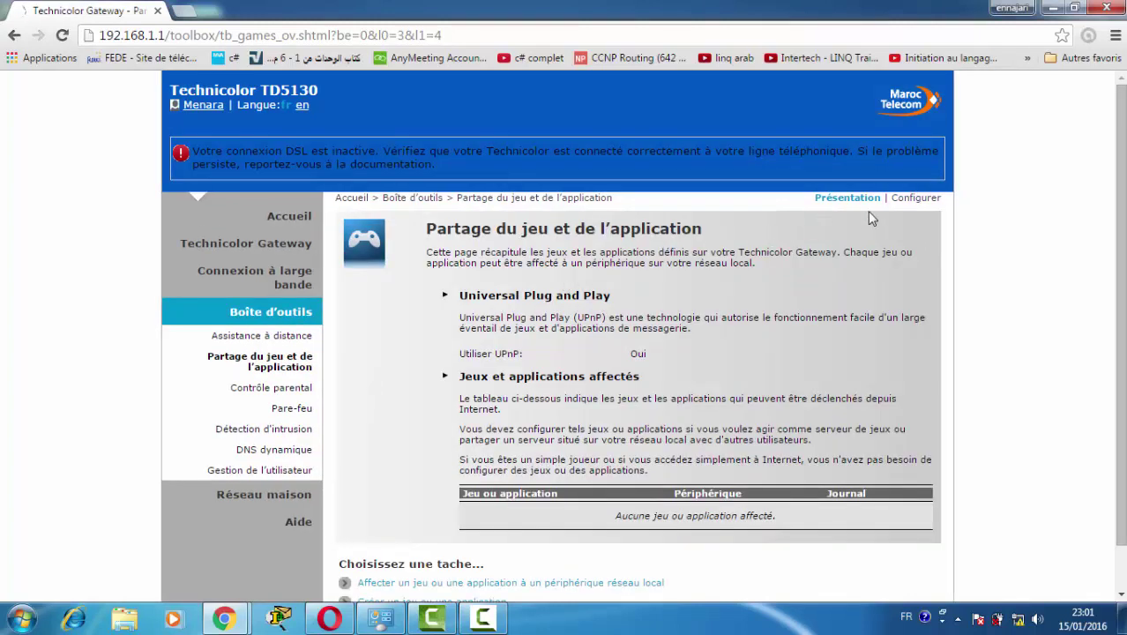
Create an application named 'voip' cloned from BitTorrent and continue to its port definitions.
click(903, 199)
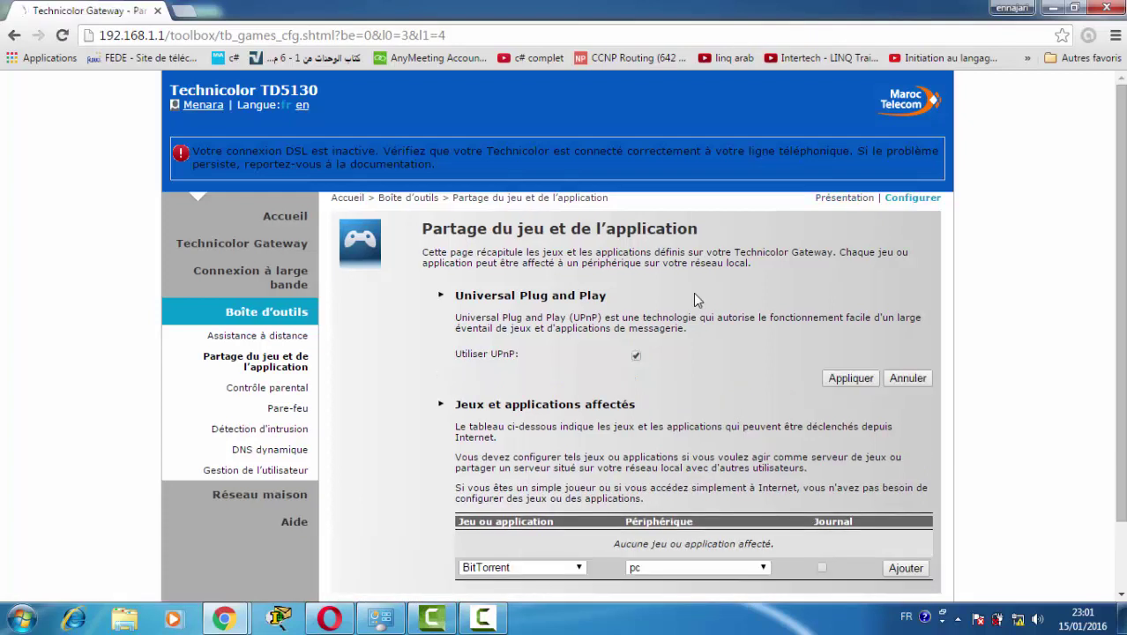
scroll(694, 293, down, 2)
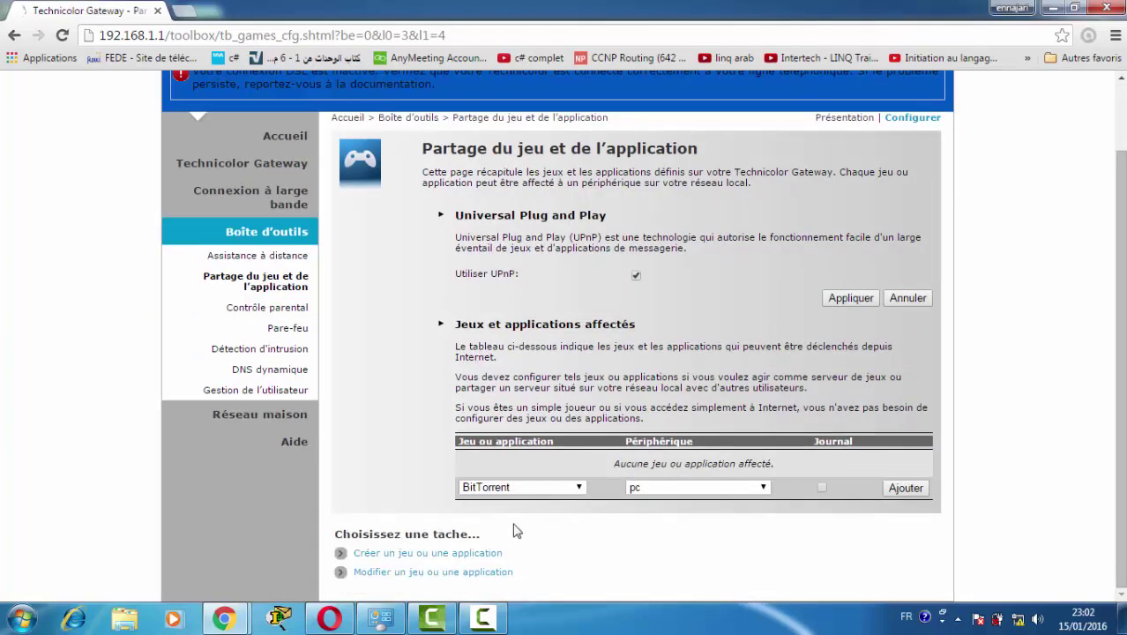
click(473, 556)
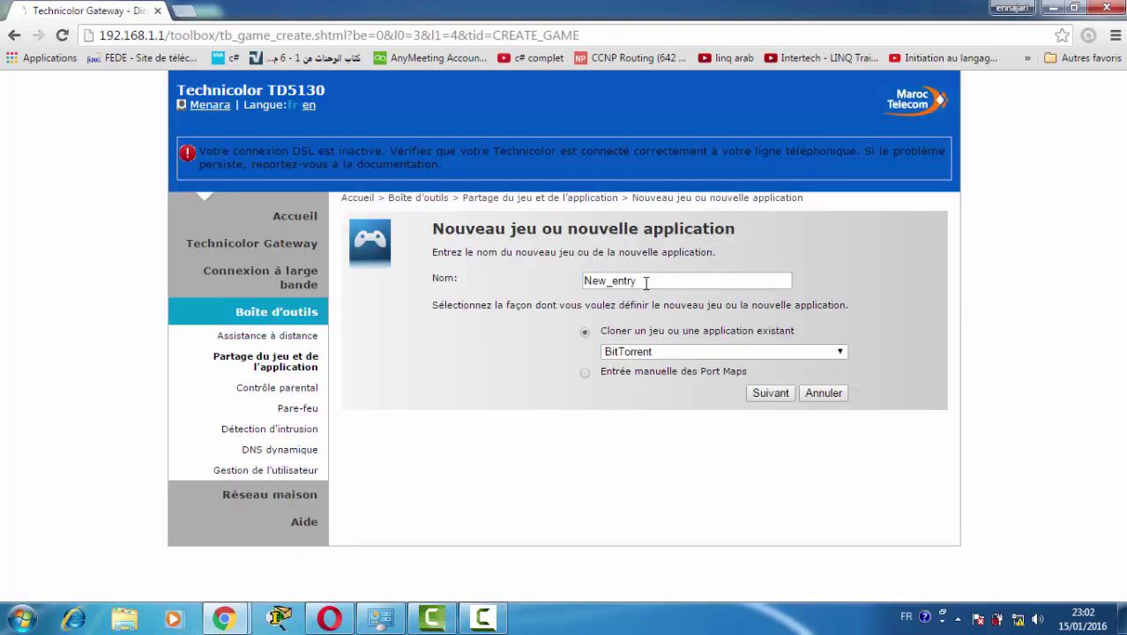
double_click(648, 283)
text(vd)
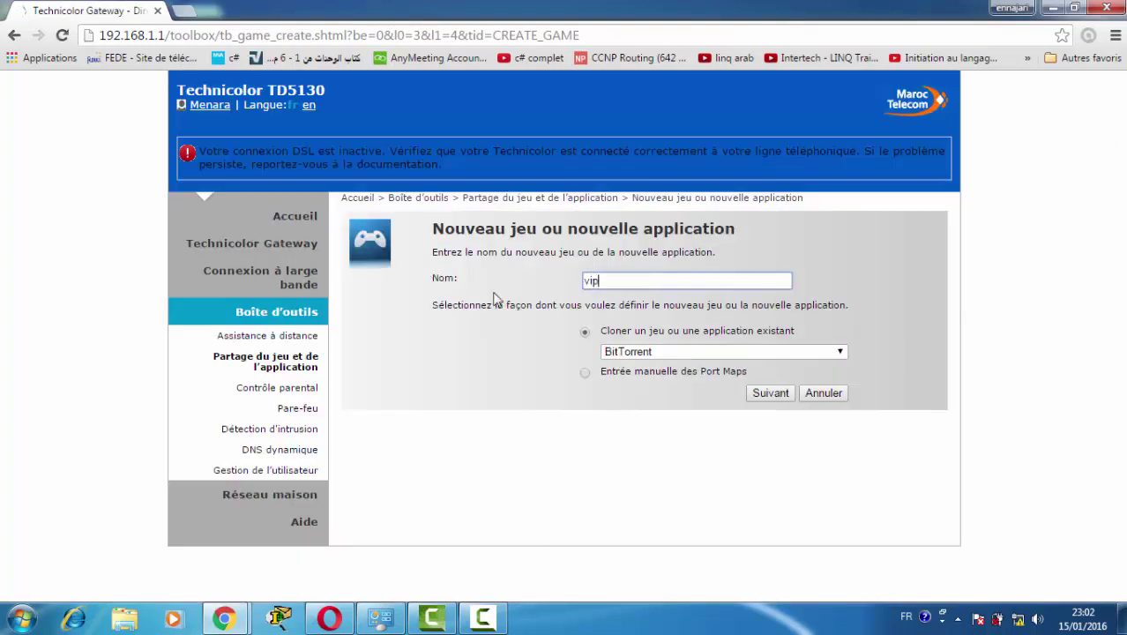
key(BackSpace)
text(oip)
click(769, 399)
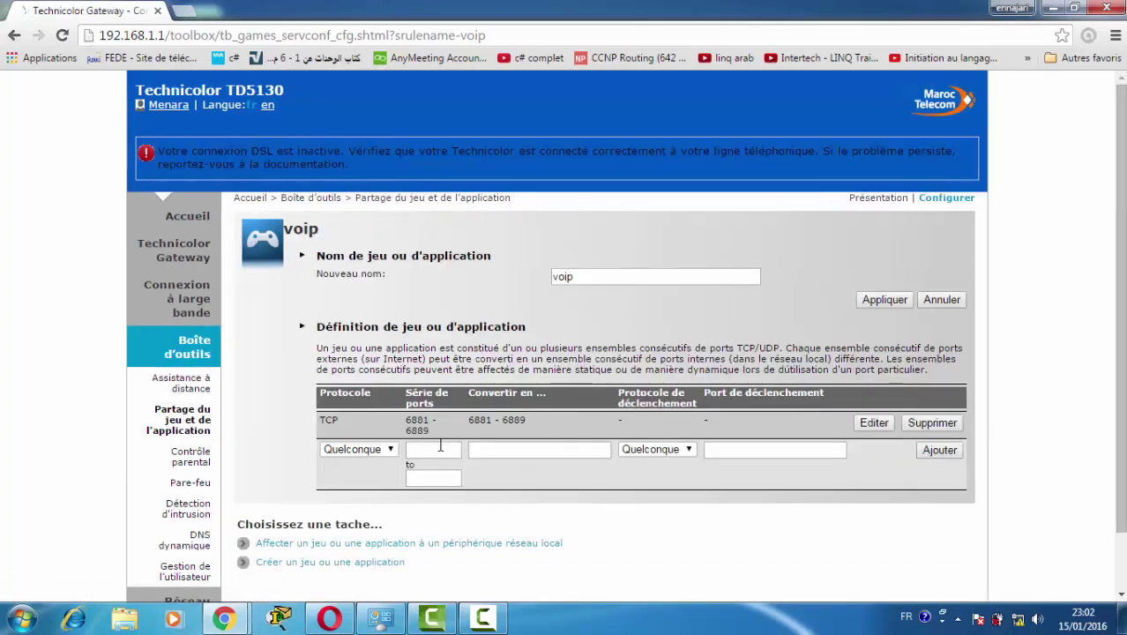
Add port 1414 (converted to 1414, trigger port 1415) to voip, then open Réseau maison.
click(440, 448)
scroll(459, 388, down, 1)
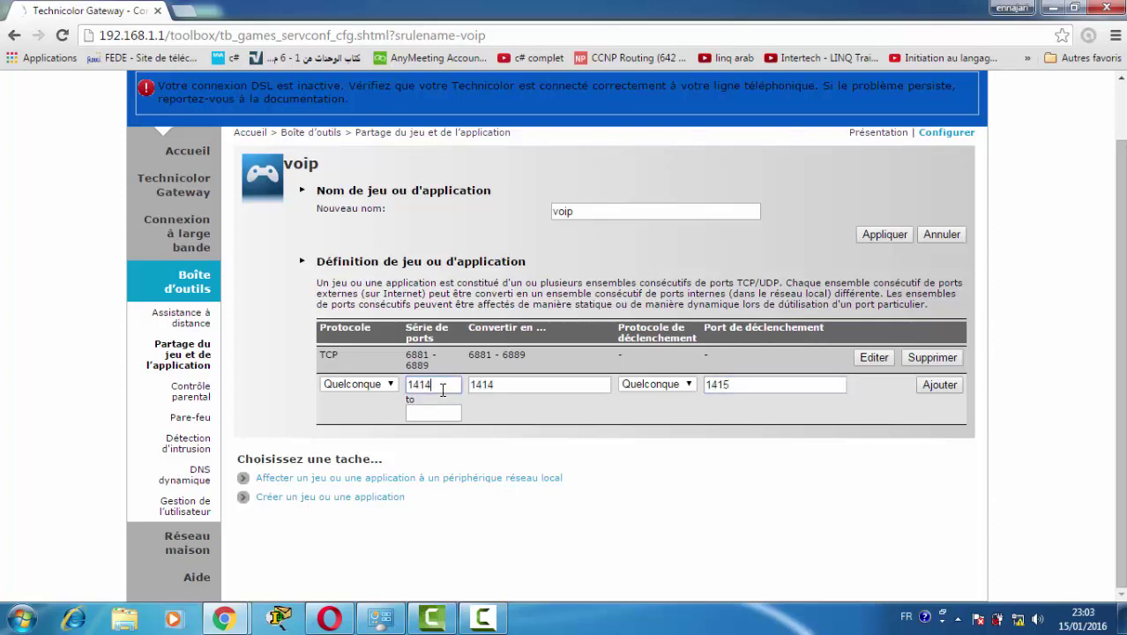
click(483, 384)
drag(448, 384, 426, 384)
drag(733, 384, 706, 384)
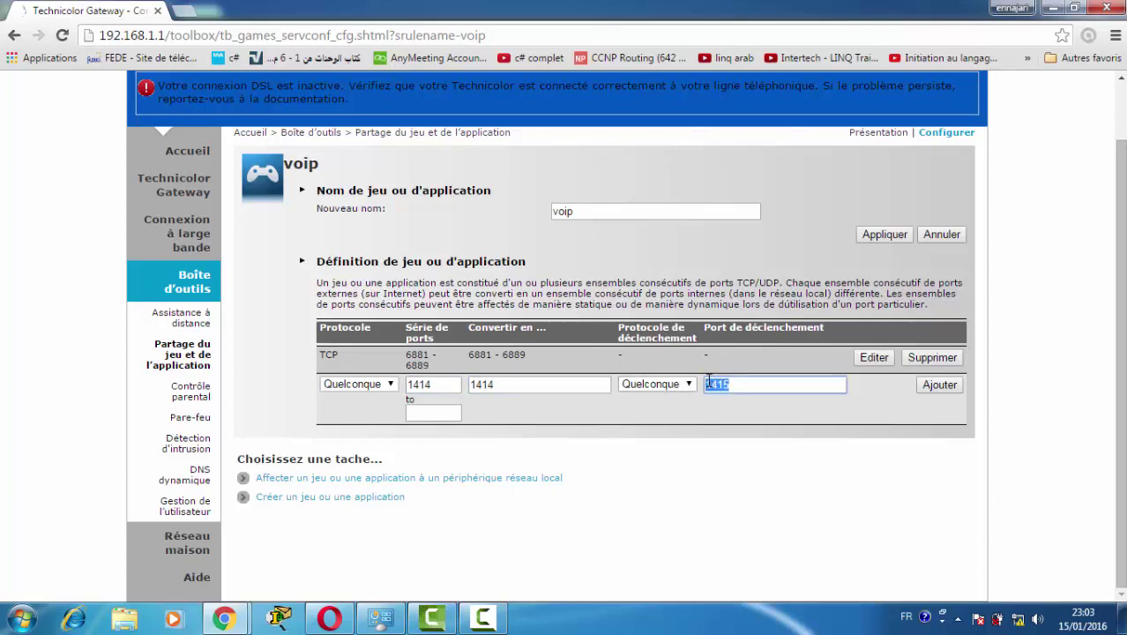
click(929, 385)
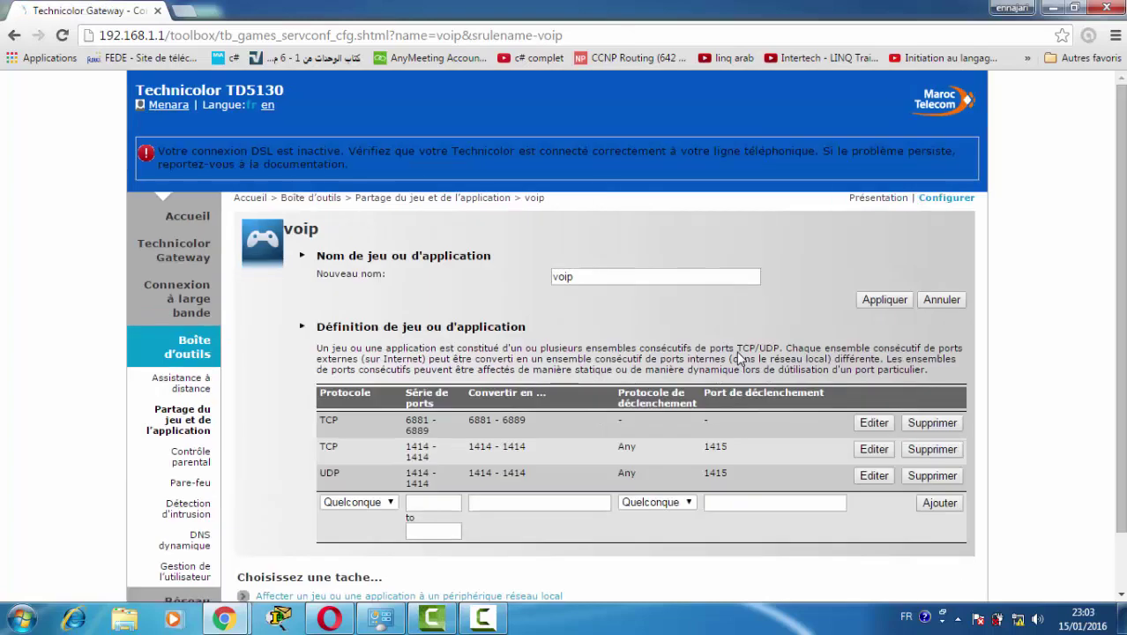
scroll(628, 309, down, 1)
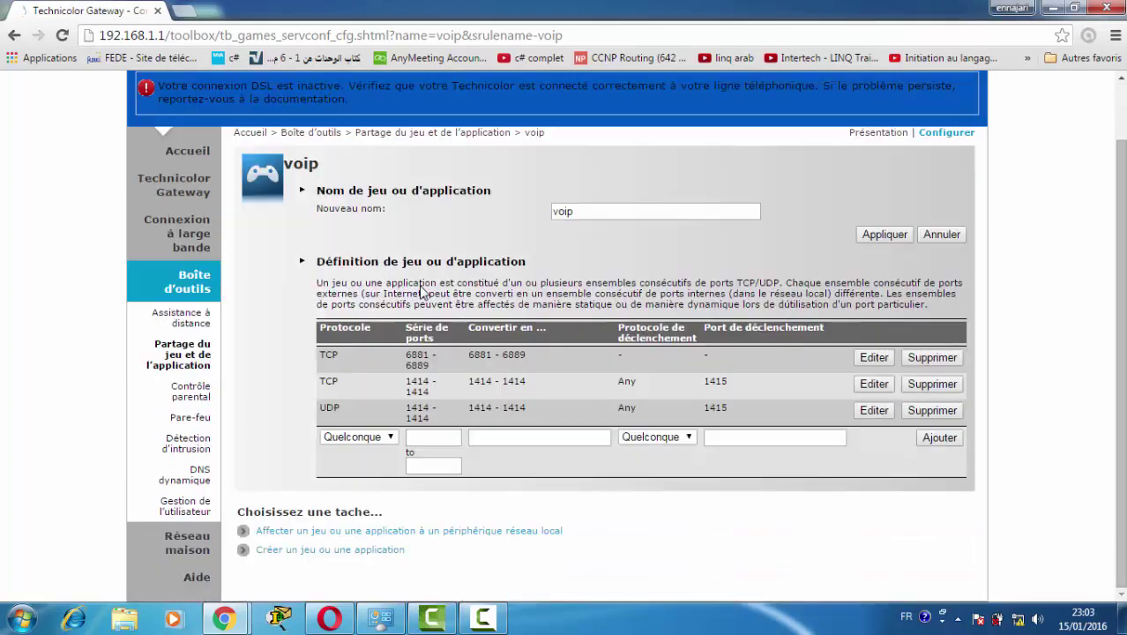
click(201, 543)
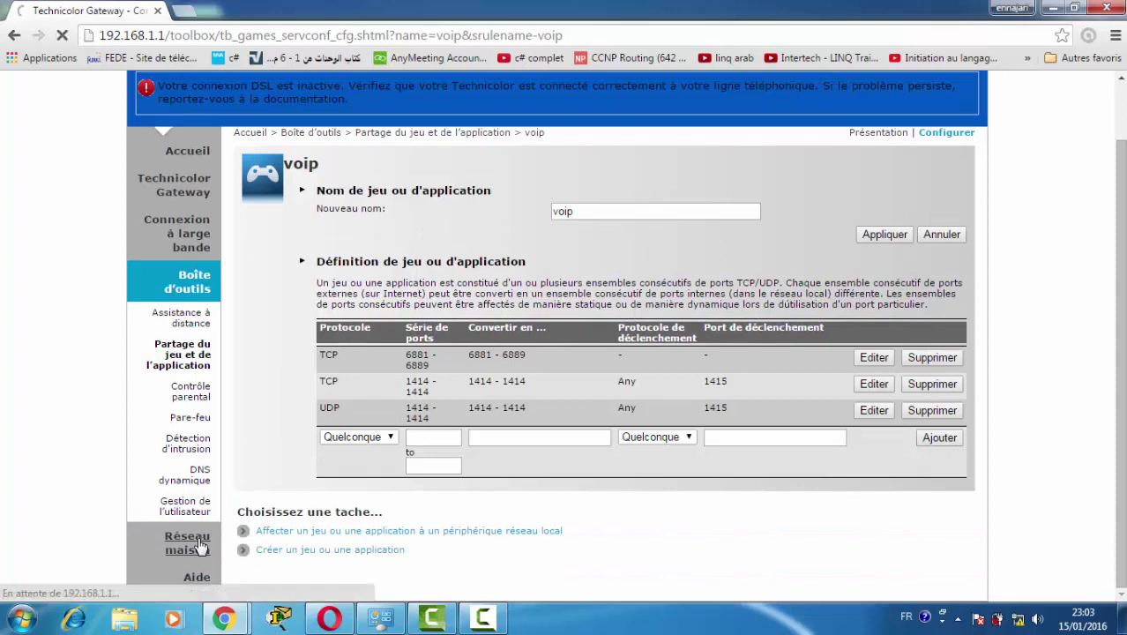